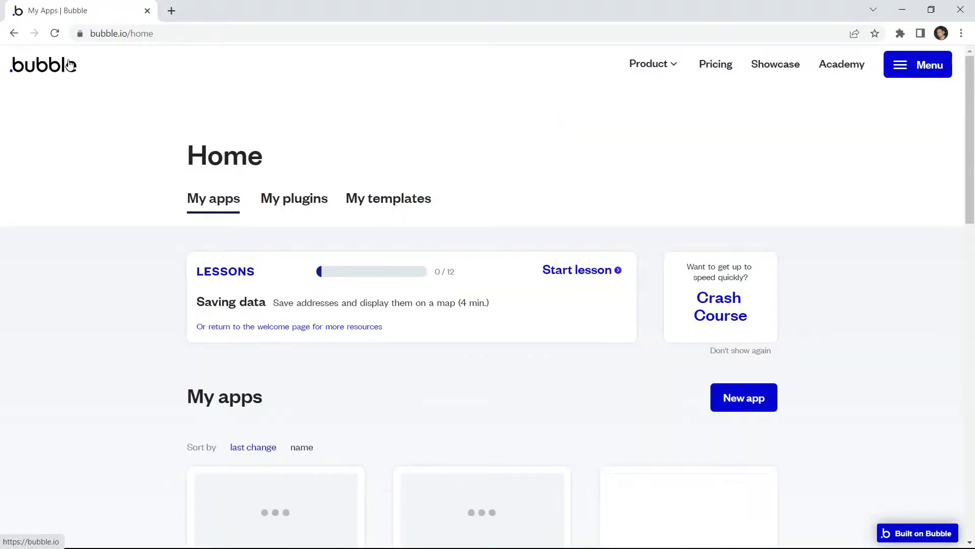
Switch to the My templates tab on the Bubble home page
left_click(382, 208)
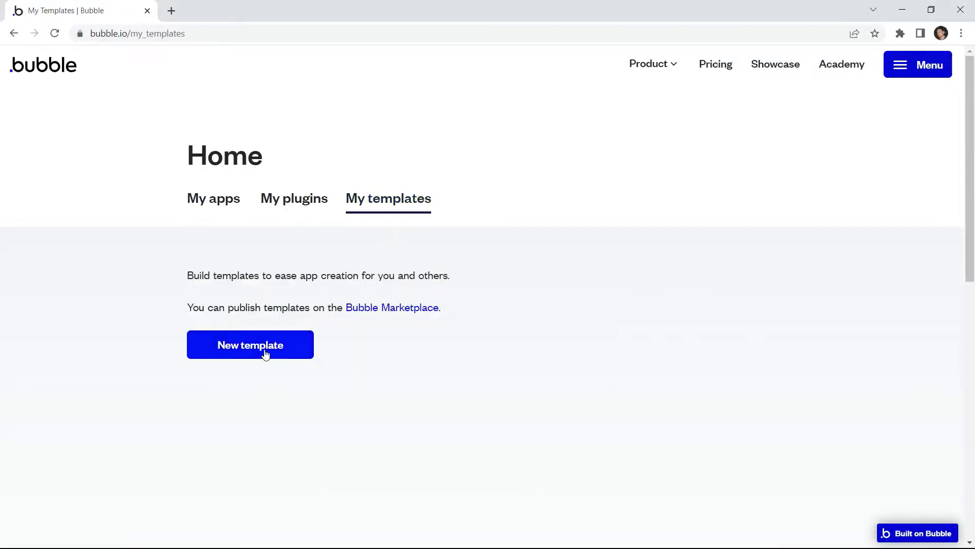
Create template 'PDF.co HTML to PDF' with new app pdf-html-pdf, certifying IP ownership
left_click(266, 353)
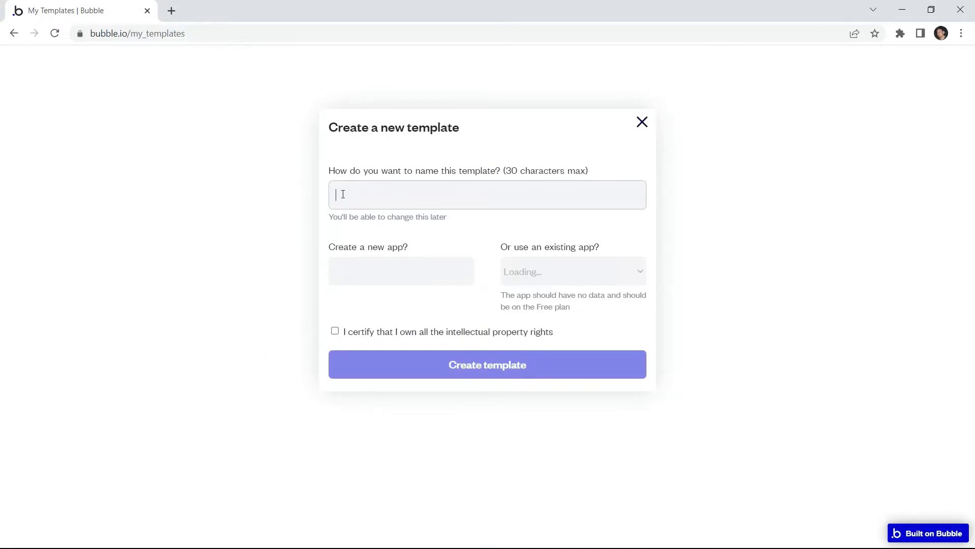
type("PDF")
type(".co H")
type("TML to ")
type("PDF")
left_click(355, 276)
type("pdf")
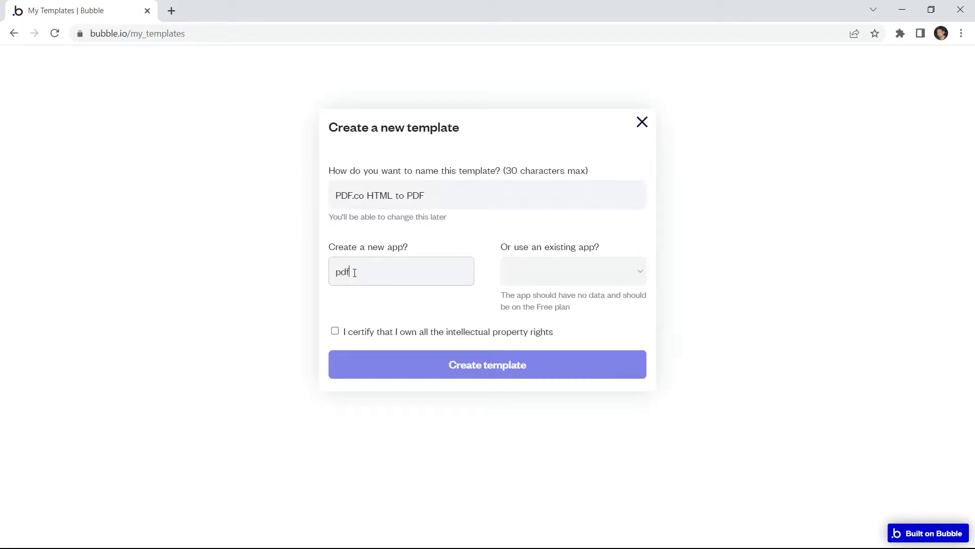
type("-ht")
type("ml-p")
type("df")
left_click(336, 331)
left_click(461, 366)
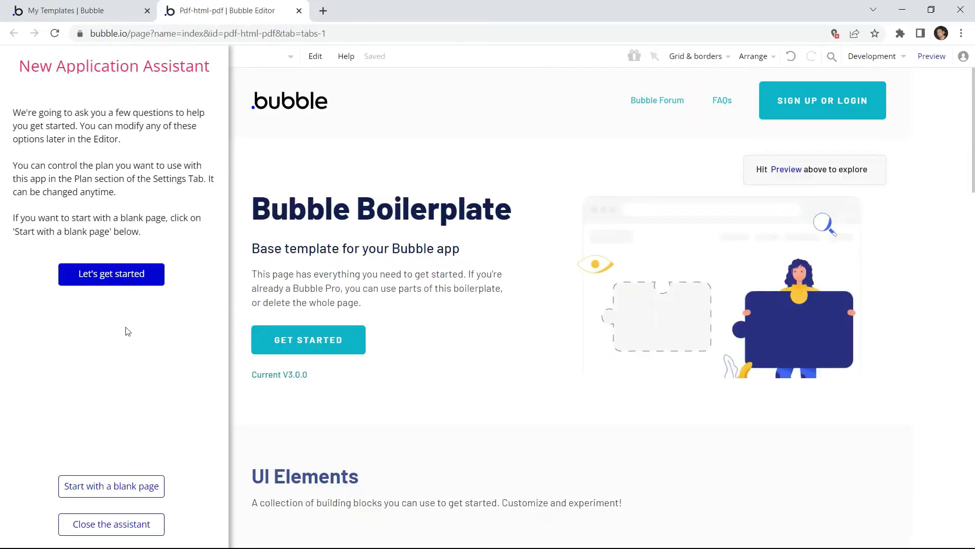
Start from a blank page and close the New Application Assistant
left_click(105, 486)
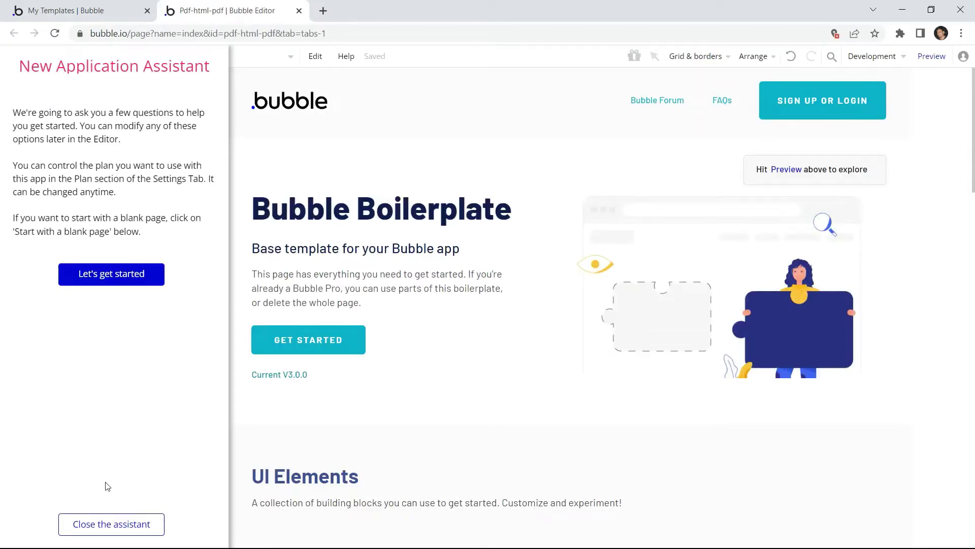
left_click(108, 524)
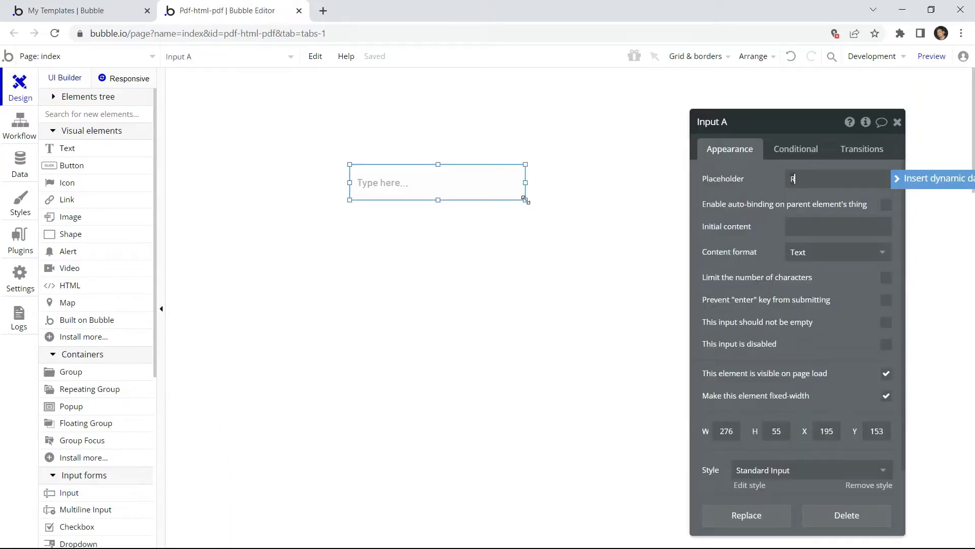
type("aw ")
type("HTML")
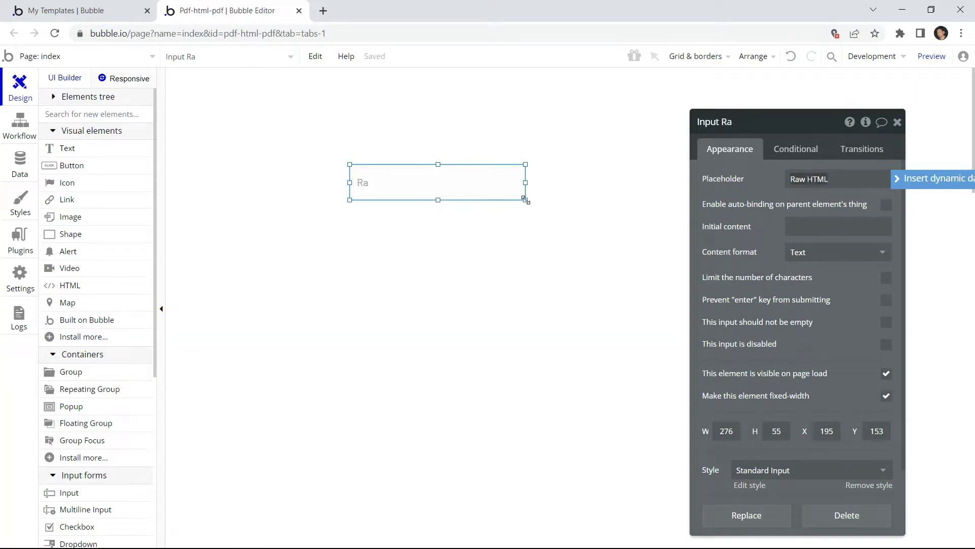
Set the input placeholder to 'Raw HTML' and draw a button below it
left_click(525, 200)
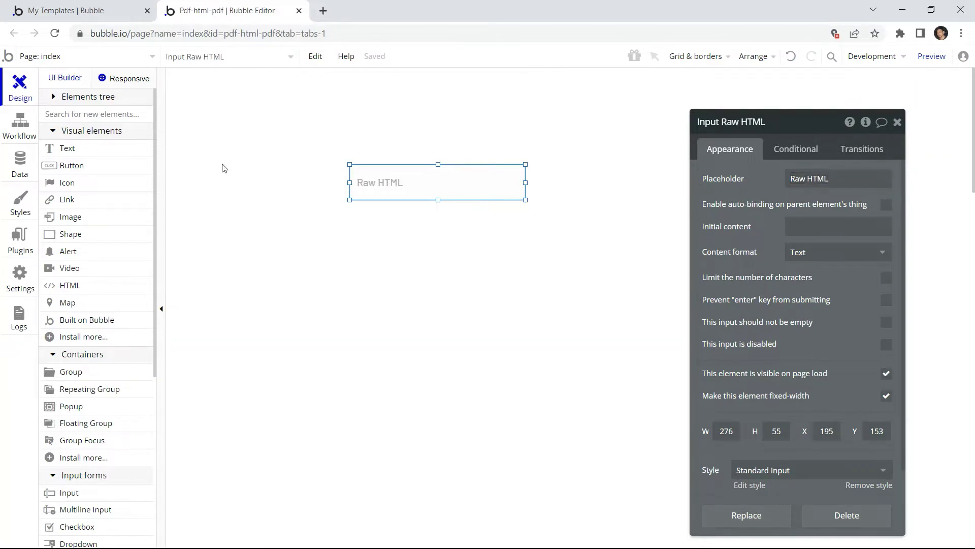
left_click(114, 166)
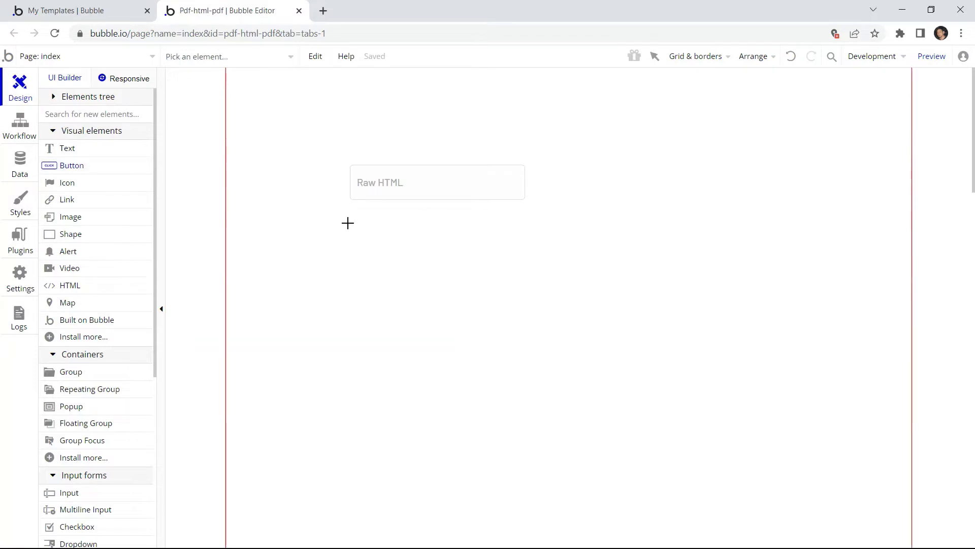
left_click_drag(353, 225, 521, 256)
type("S")
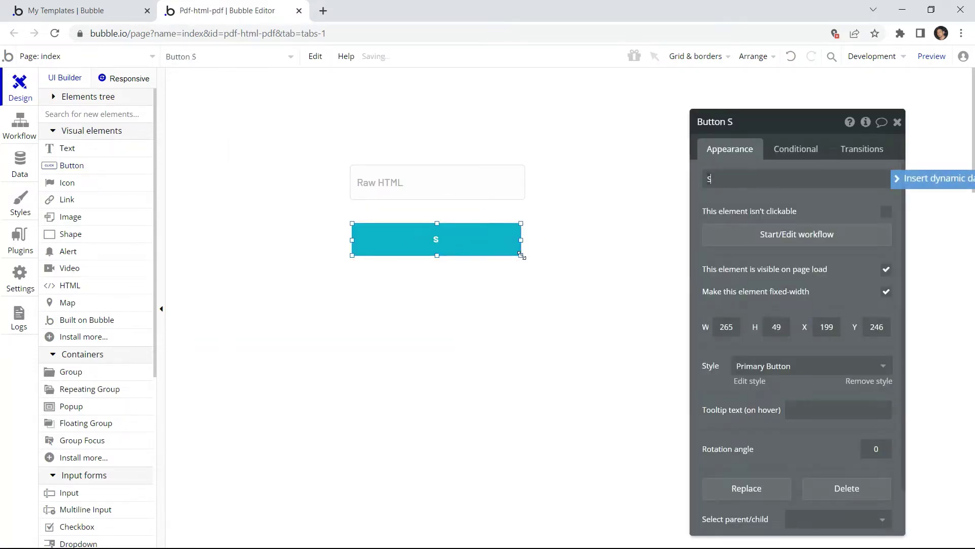
type("e")
type("nd")
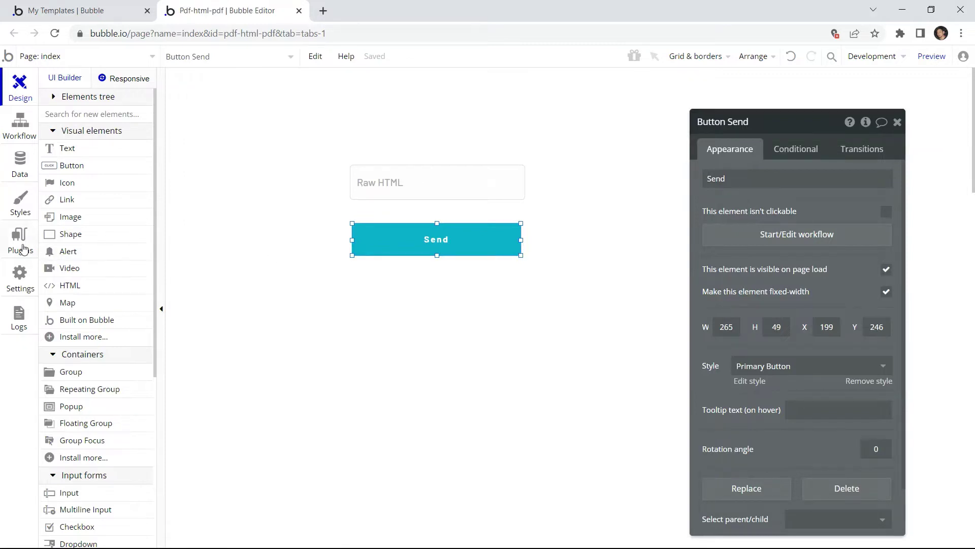
Install API Connector from the plugin catalogue
left_click(22, 247)
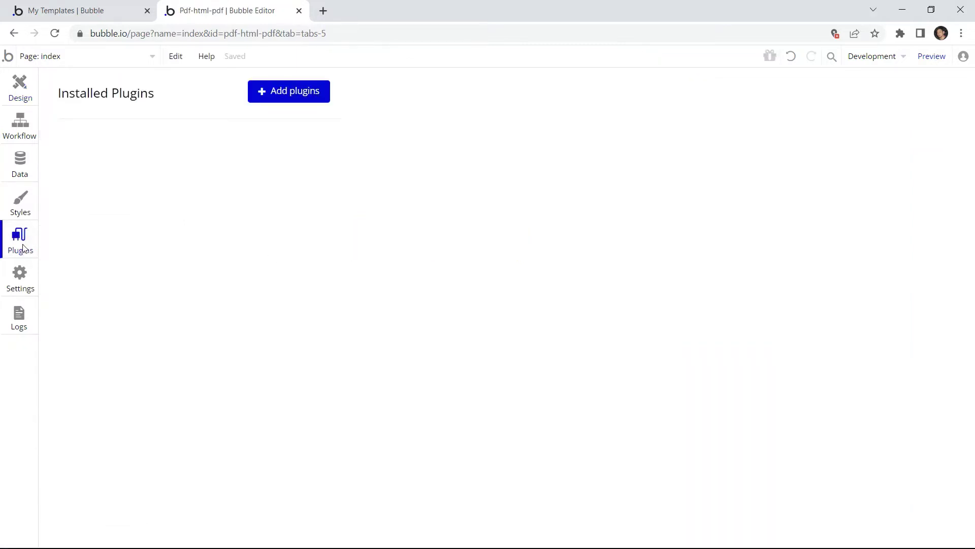
left_click(279, 93)
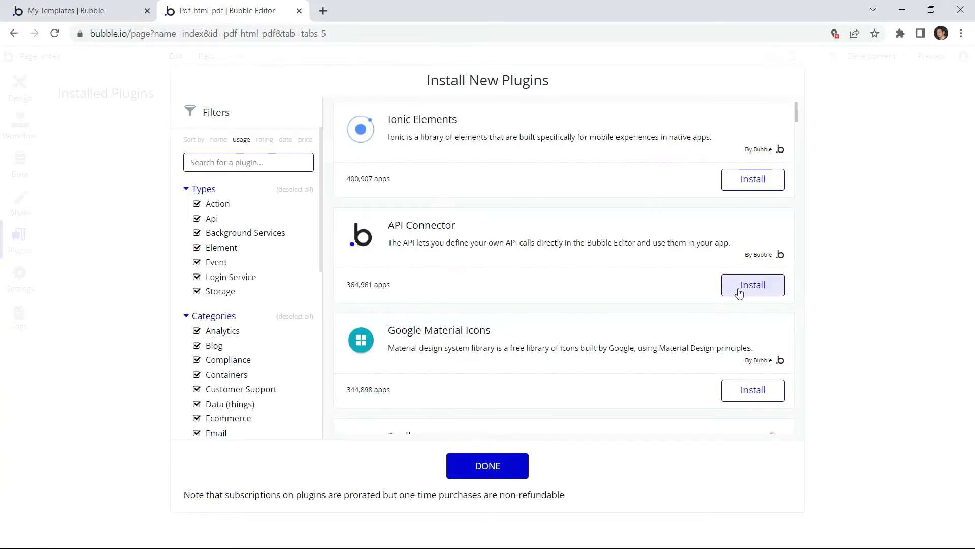
left_click(738, 293)
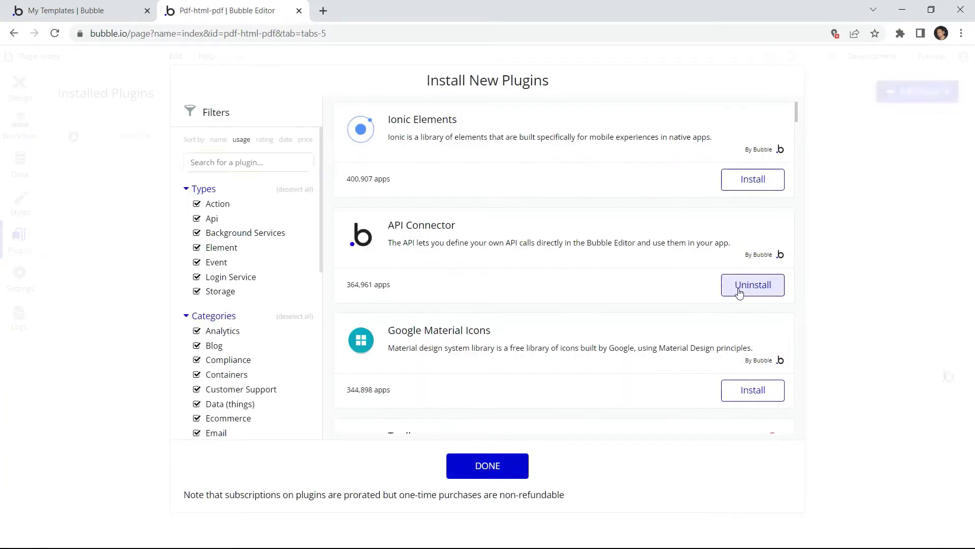
left_click(488, 464)
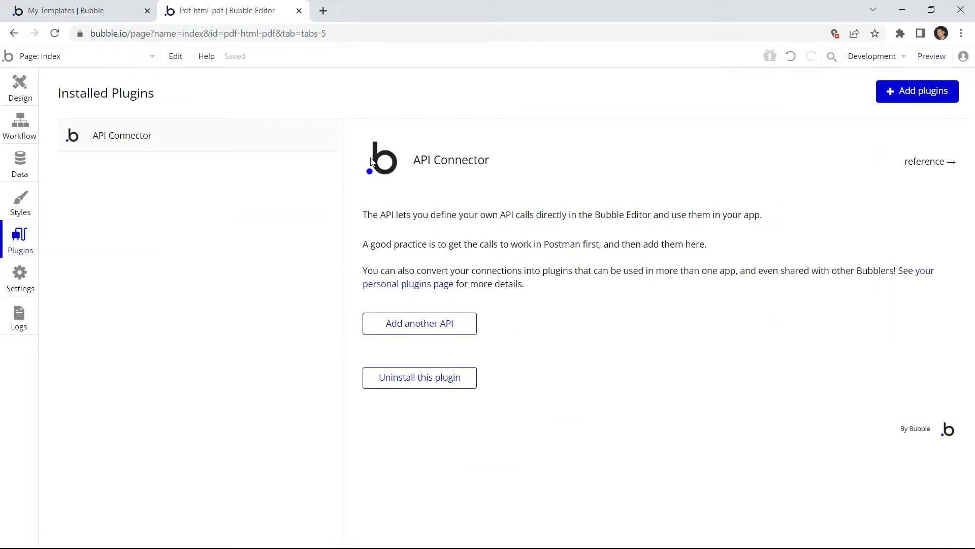
Add a new API and start renaming it to 'PDF.co HTML to PDF'
left_click(422, 332)
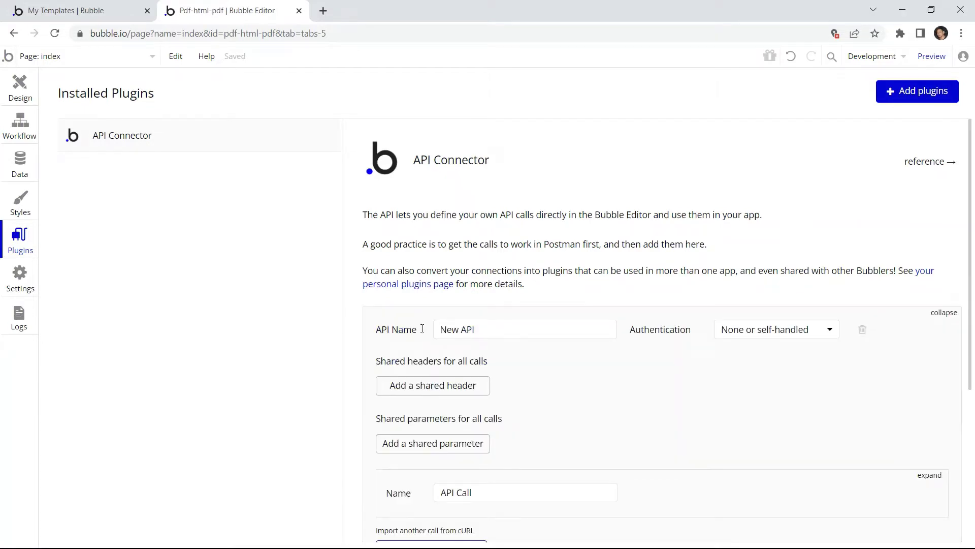
left_click(485, 331)
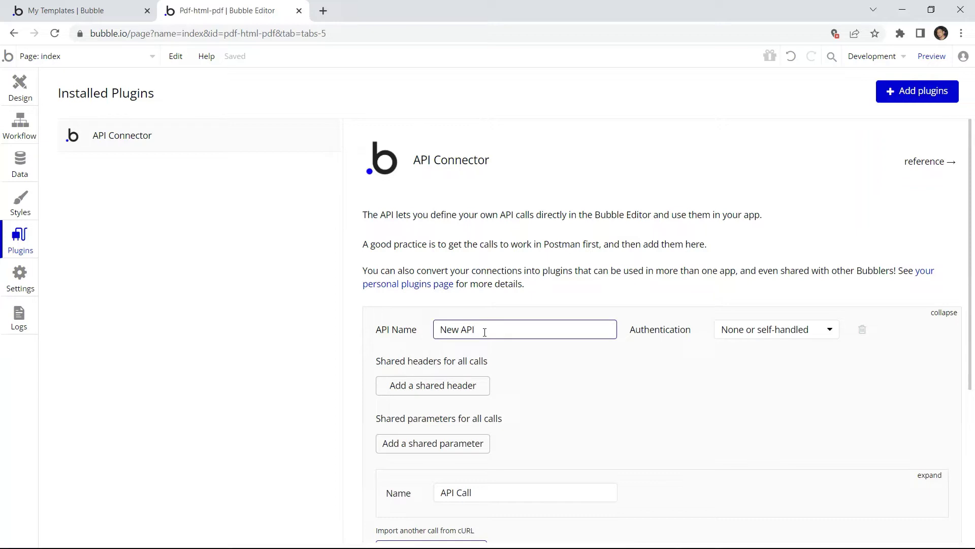
key("BackSpace")
key("BackSpace")
key("BackSpace")
key("BackSpace")
type("PDF.c")
type("o HTML ")
type("to PD")
type("F")
Rename the call 'HTML to PDF', used as Action with JSON data type
left_click(929, 476)
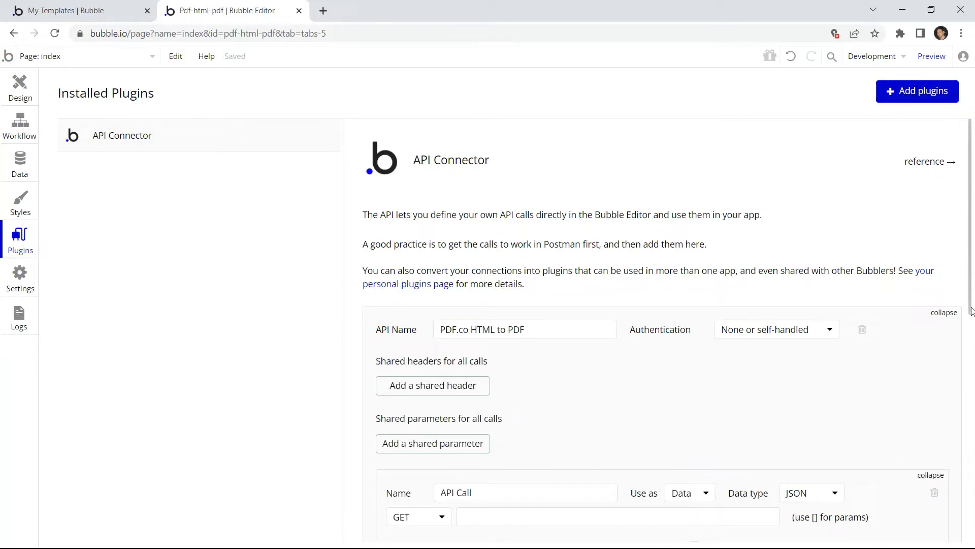
left_click_drag(972, 312, 971, 418)
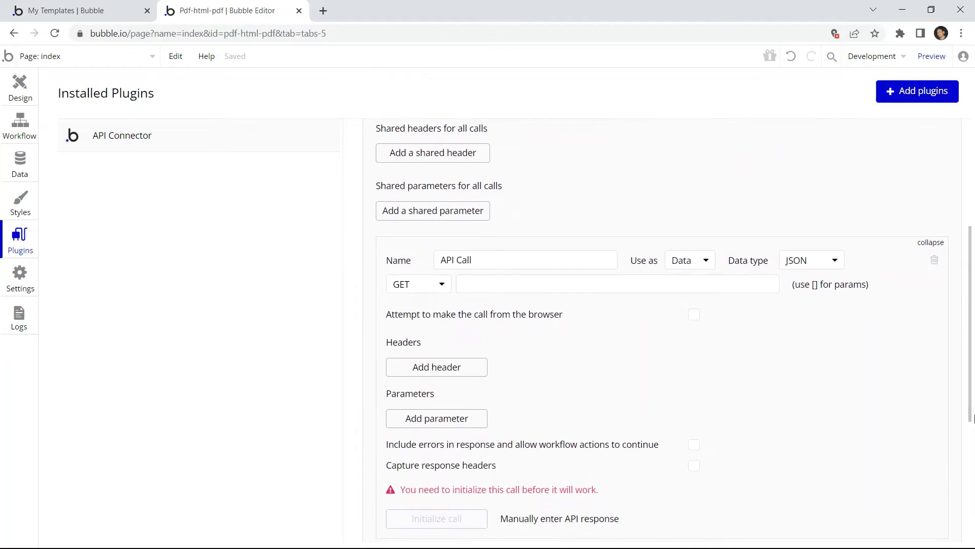
left_click_drag(491, 258, 438, 257)
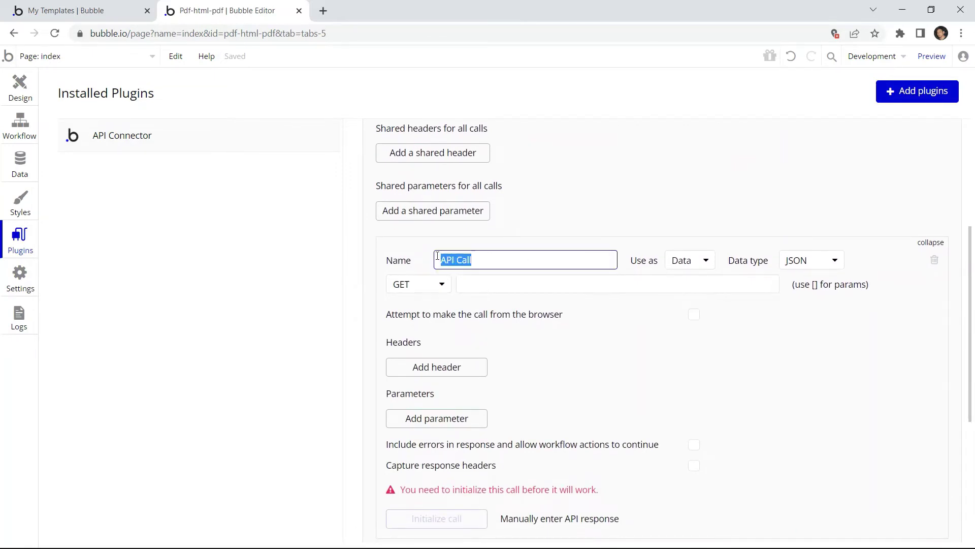
type("HTML ")
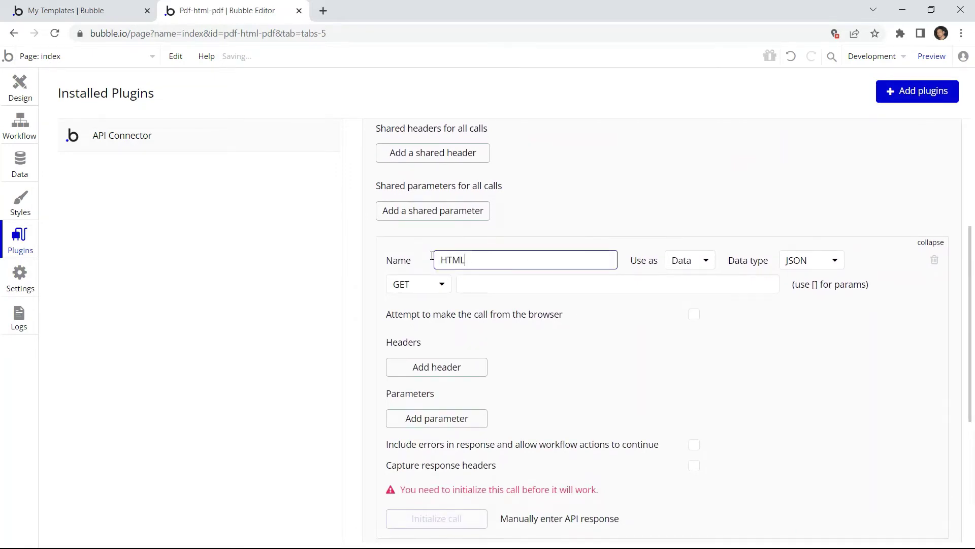
type("to PD")
type("F")
left_click(706, 262)
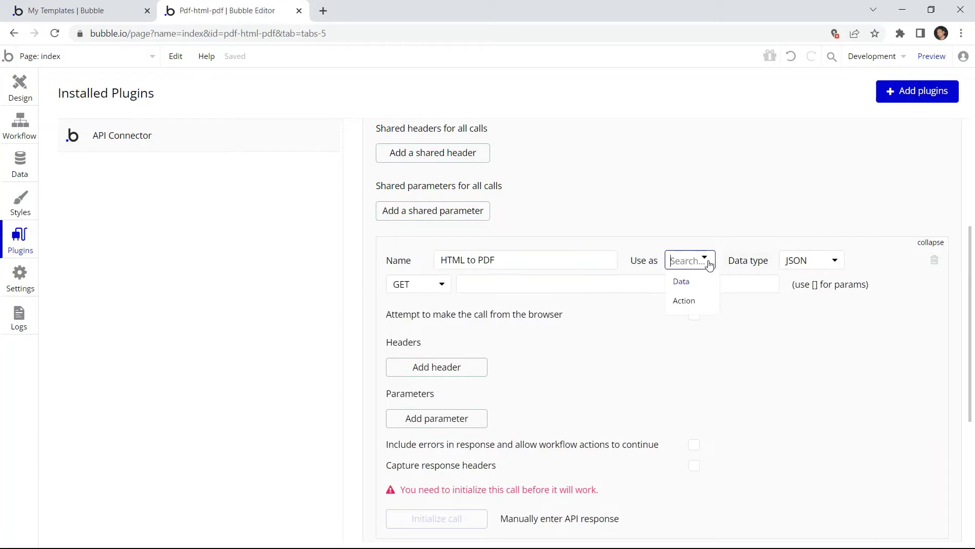
left_click(688, 303)
left_click(835, 263)
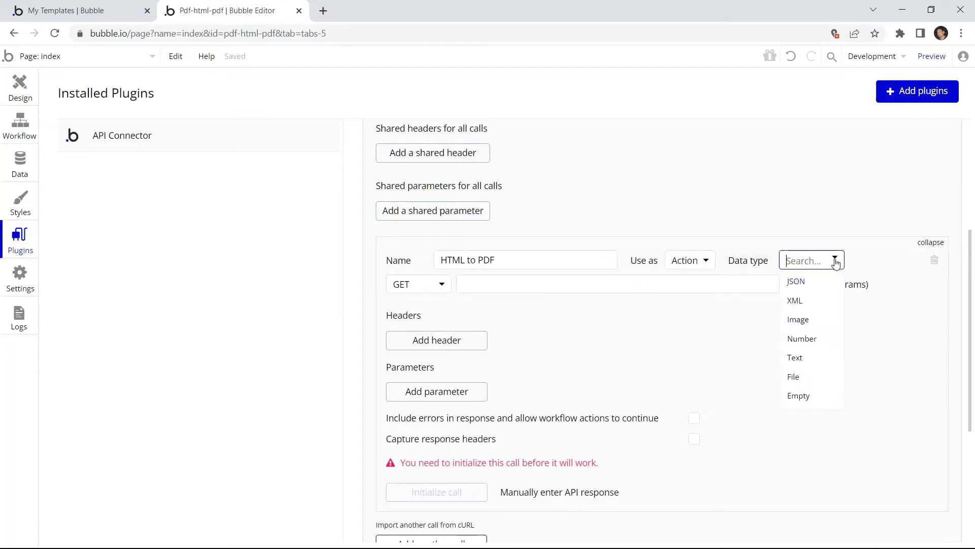
left_click(797, 283)
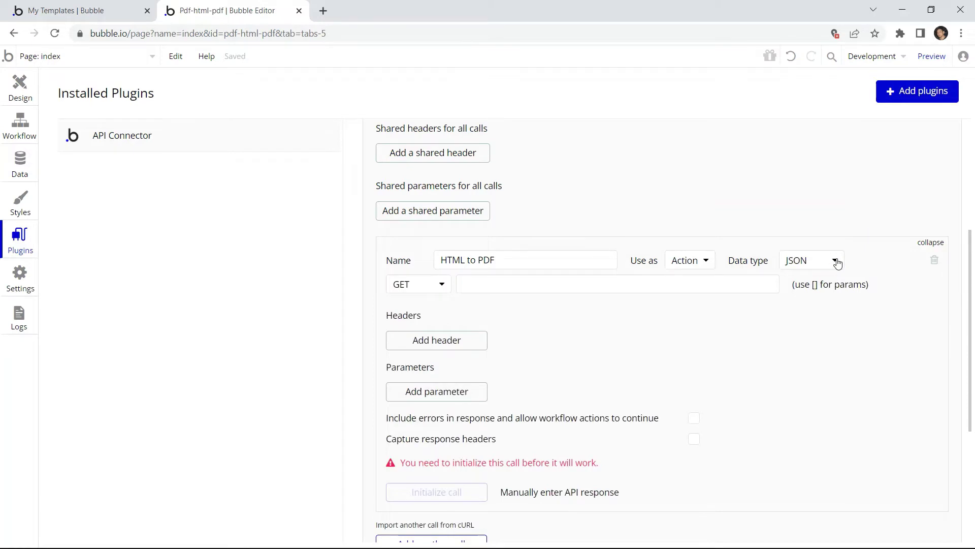
left_click(442, 285)
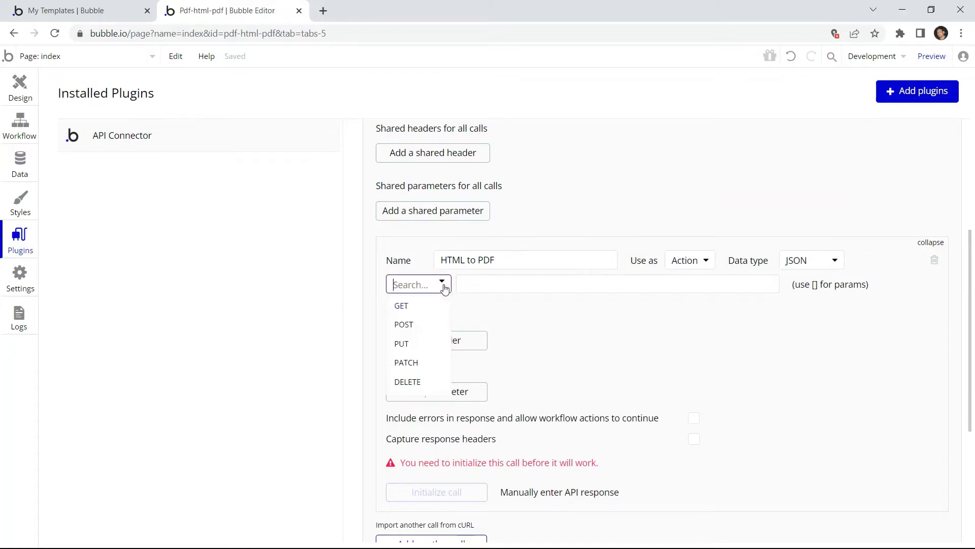
left_click(403, 325)
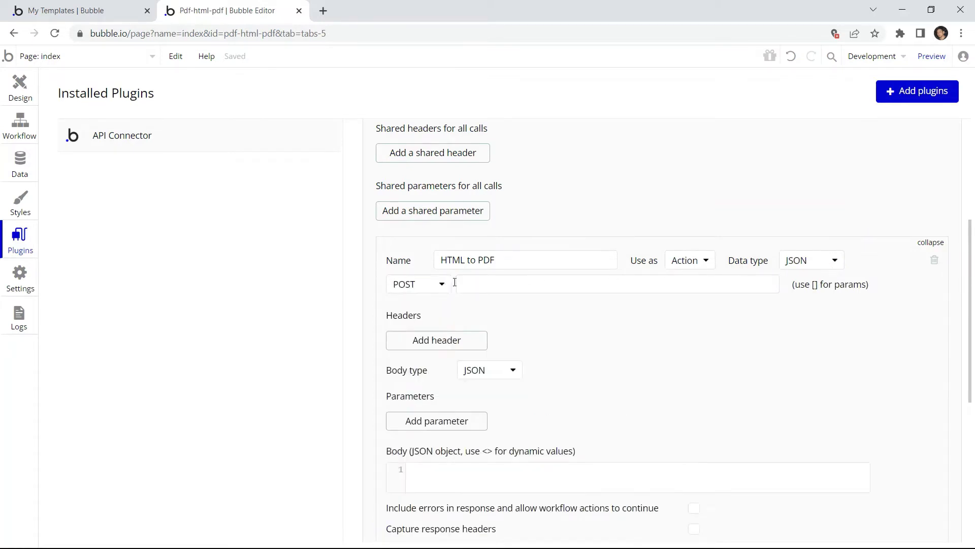
left_click(465, 284)
type("h")
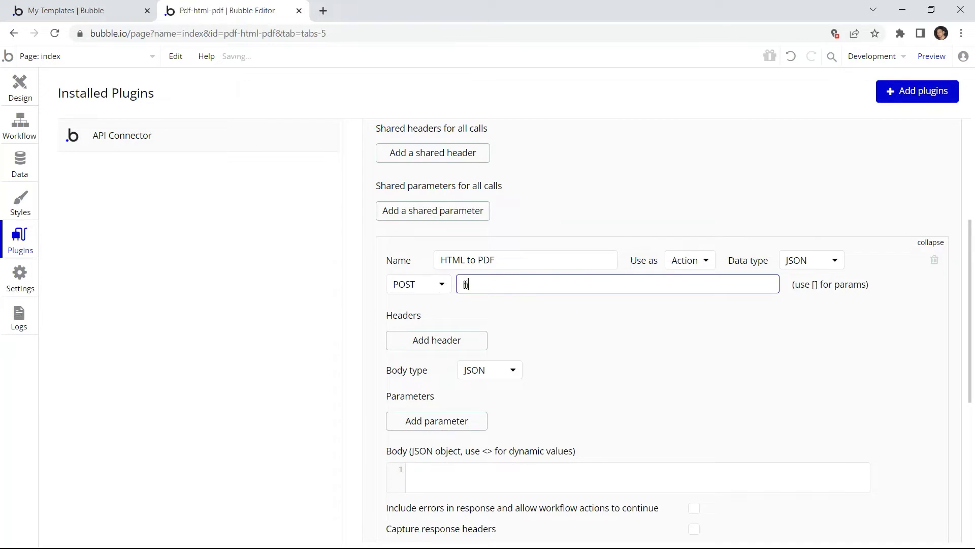
type("ttps")
type("://")
type("api")
type(".pdf.c")
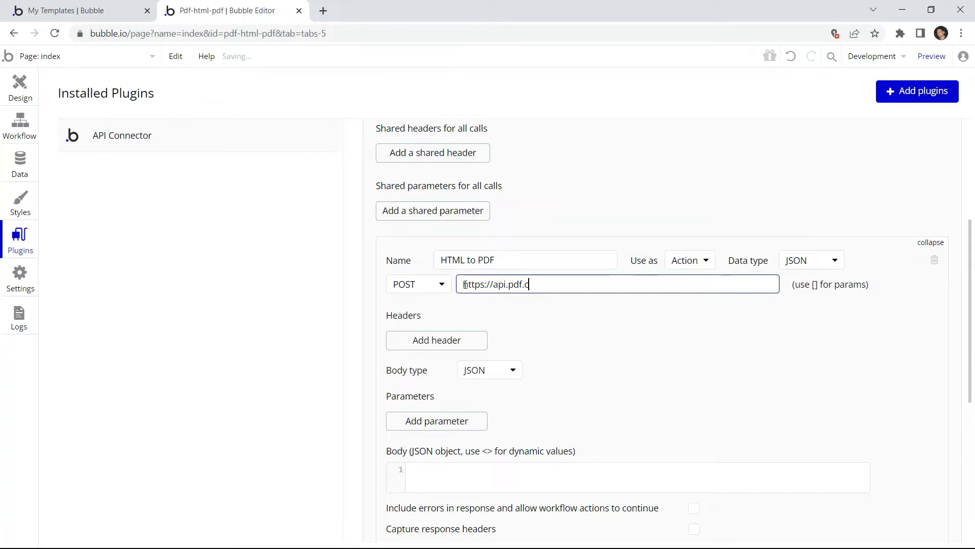
type("o/")
type("v1/pd")
type("f/c")
type("onvert")
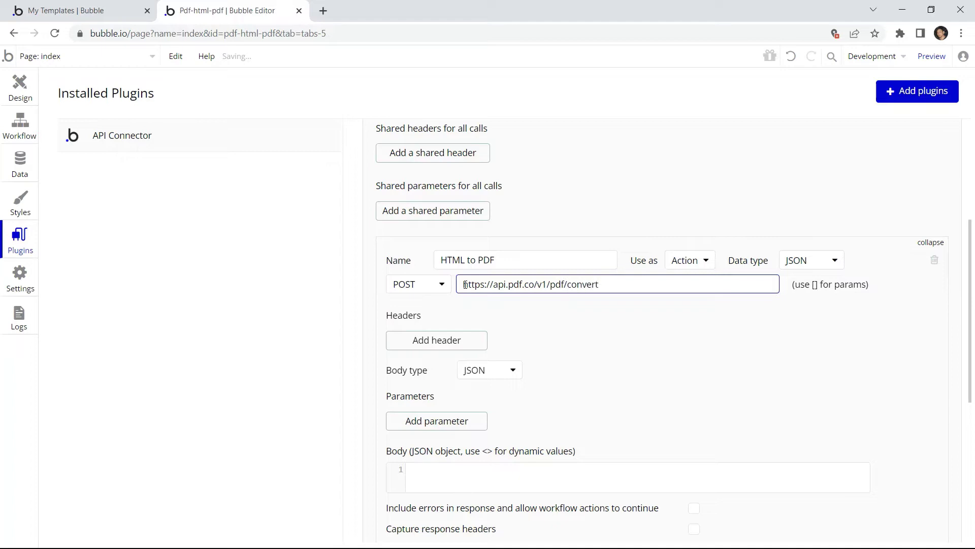
type("/from")
type("/html")
key("alt+Tab")
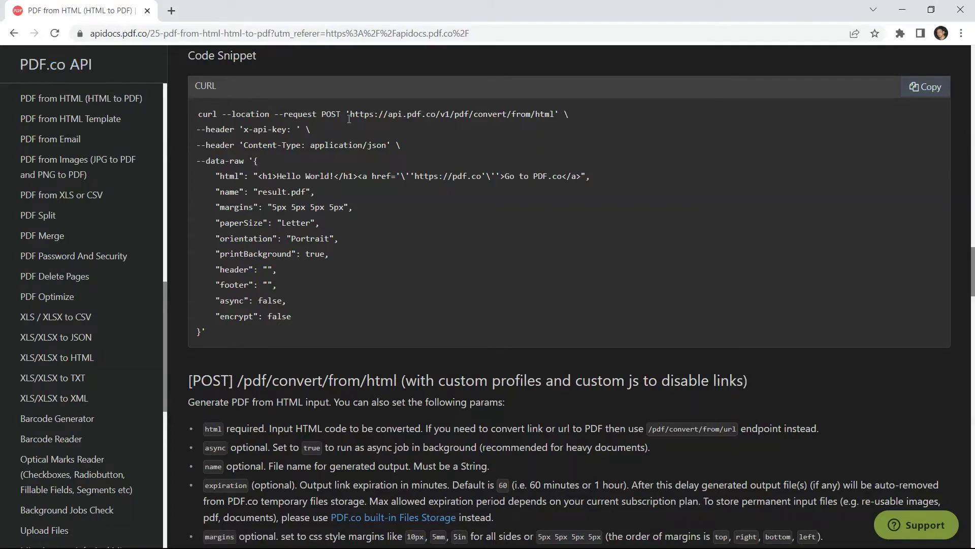
Select the HTML-to-PDF endpoint URL in the PDF.co curl snippet
left_click_drag(351, 115, 556, 112)
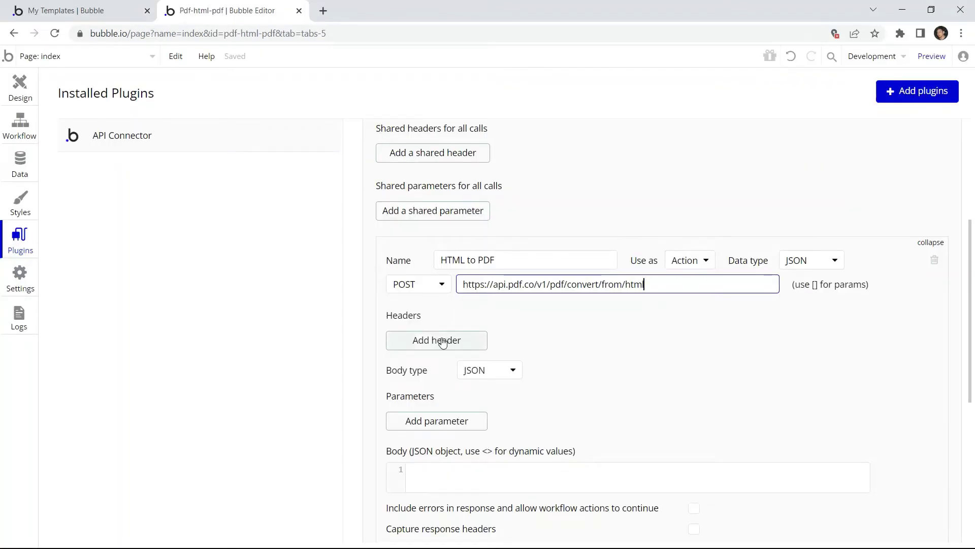
Add an x-api-key header, paste the PDF.co API key as its value
left_click(444, 341)
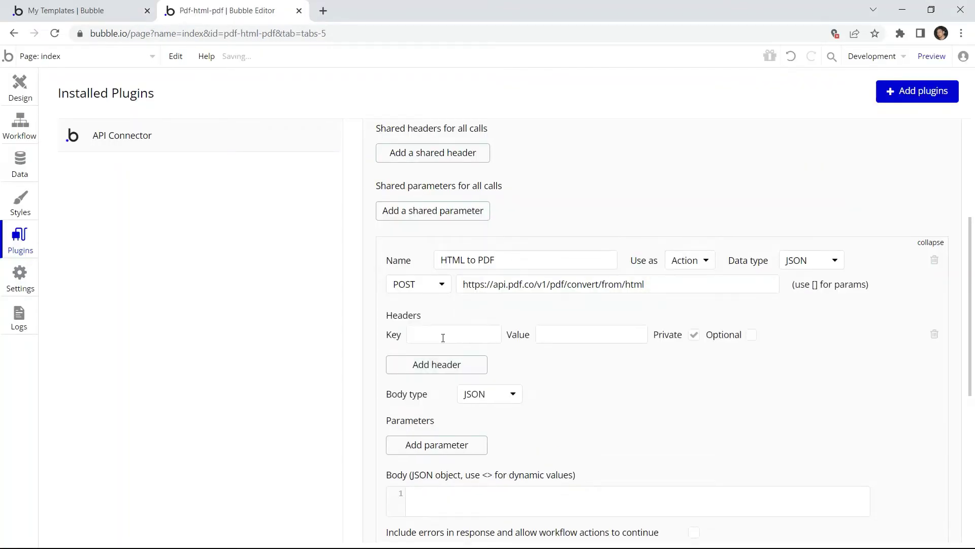
left_click(416, 335)
type("x")
type("-api-")
type("key")
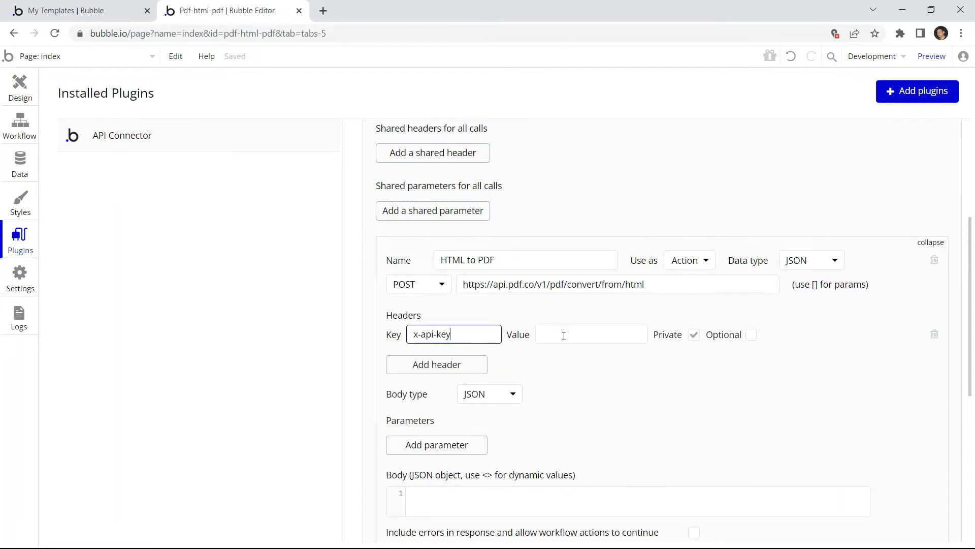
left_click(564, 335)
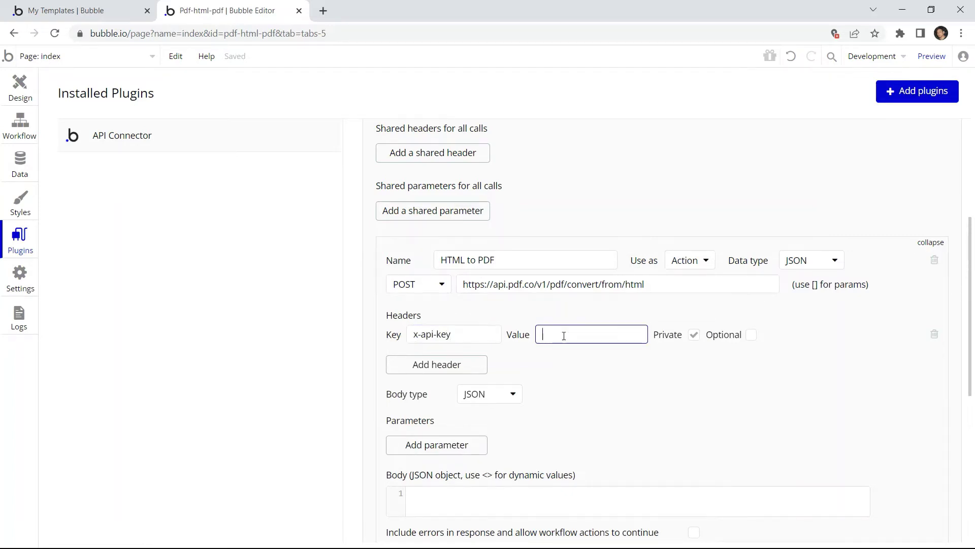
key("ctrl+v")
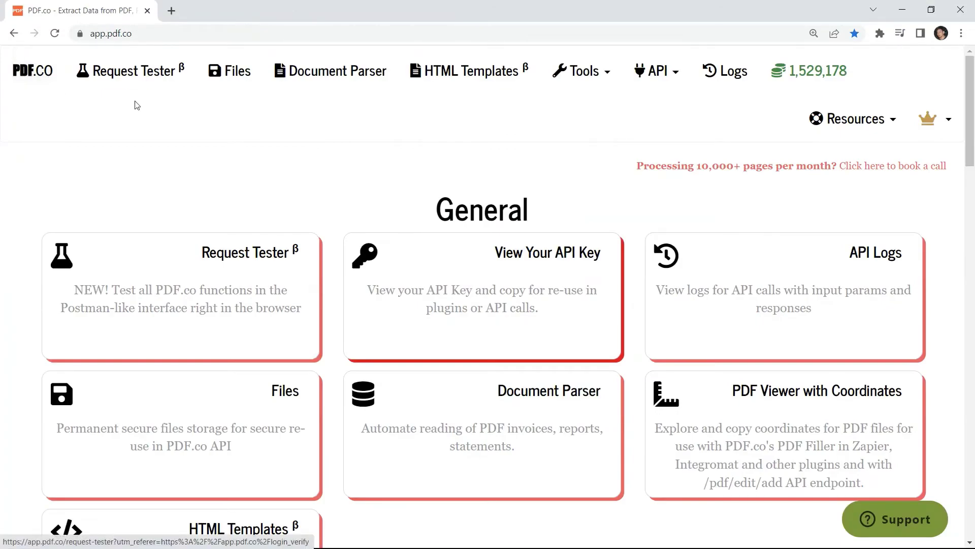
left_click(505, 260)
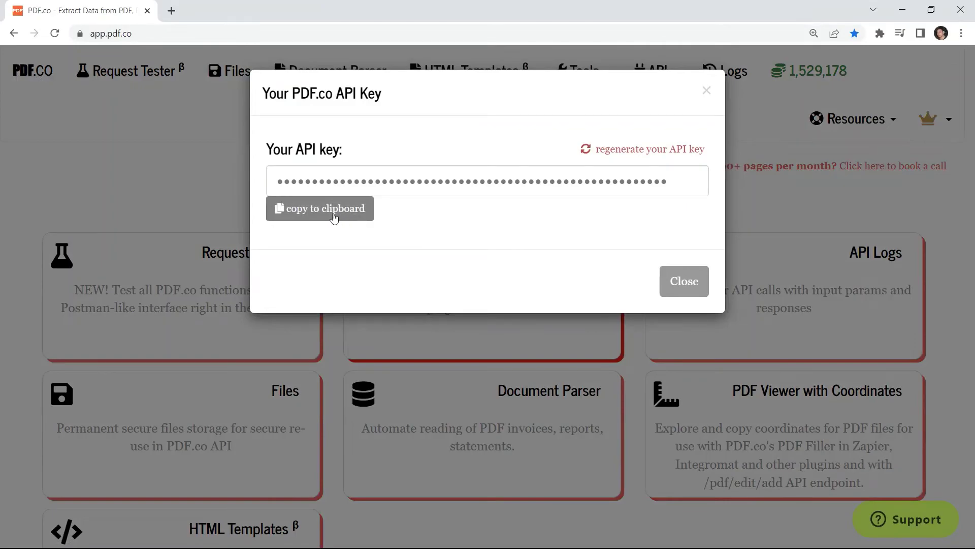
Copy the PDF.co API key and add a second header: accept = application/pdf
left_click(333, 217)
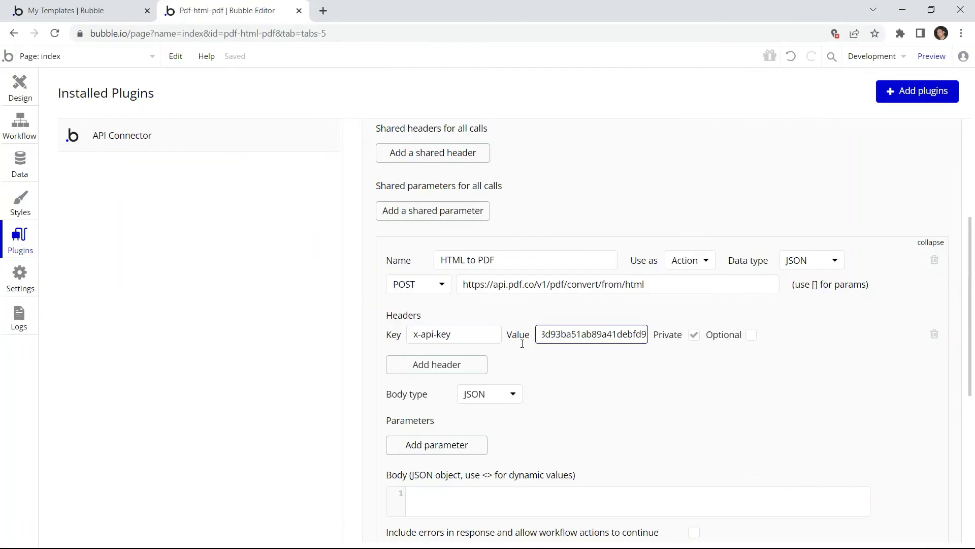
left_click(446, 365)
left_click(416, 360)
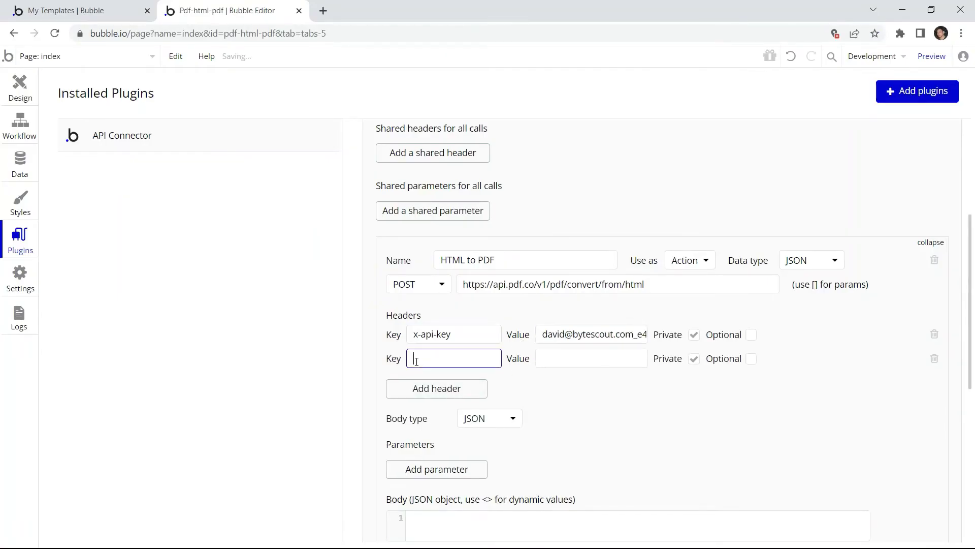
type("acce")
type("pt")
left_click(543, 359)
type("ap")
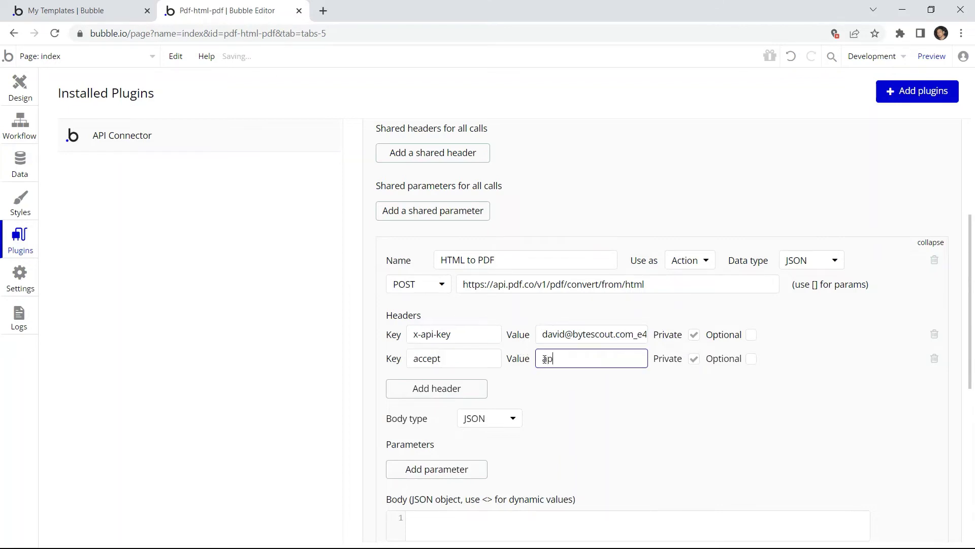
type("plication")
type("/pdf")
Add an html parameter holding the pasted Hello World HTML, non-private and sent as querystring
left_click(438, 469)
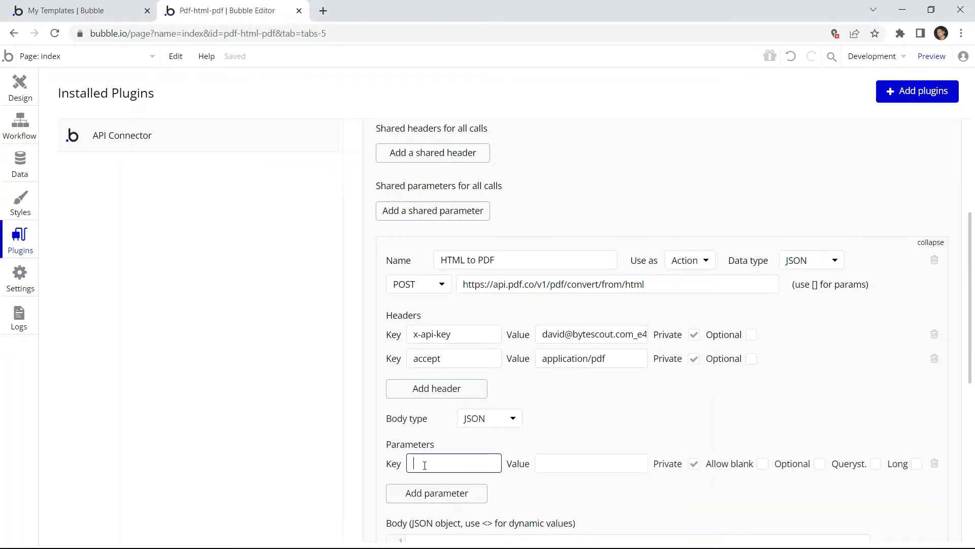
type("html")
scroll(463, 286, "down", 2)
left_click(544, 286)
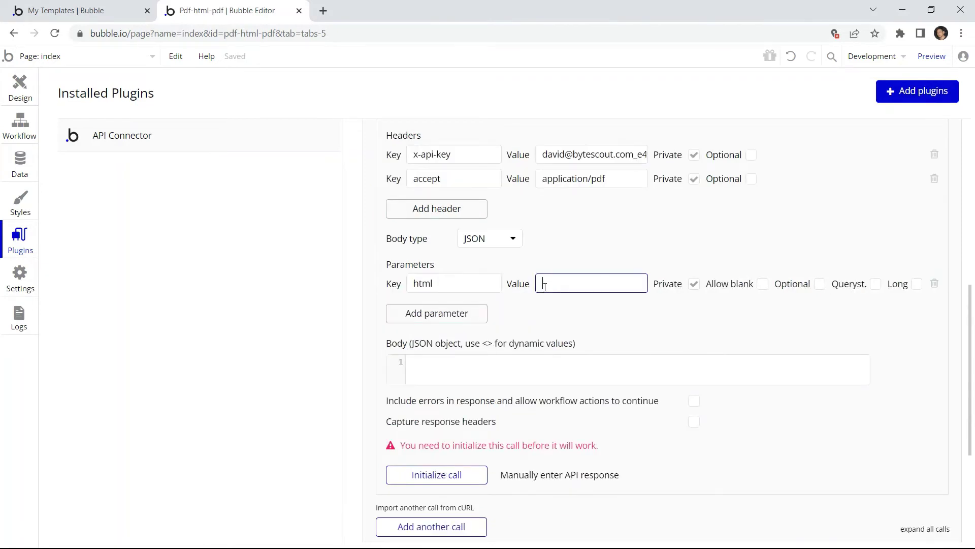
key("ctrl+v")
left_click(693, 283)
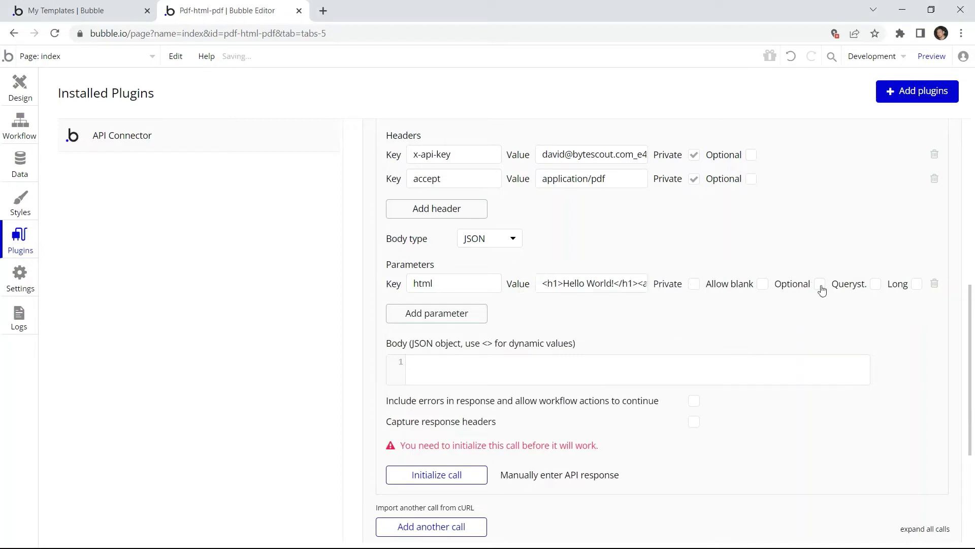
left_click(875, 290)
Initialize the HTML to PDF call and save its detected return types (url, pageCount, status)
left_click(452, 478)
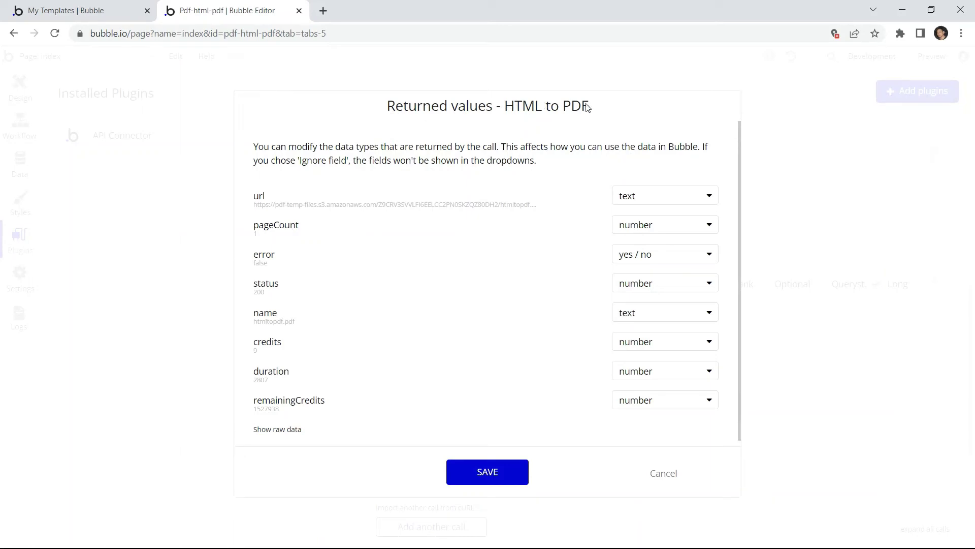
left_click(486, 474)
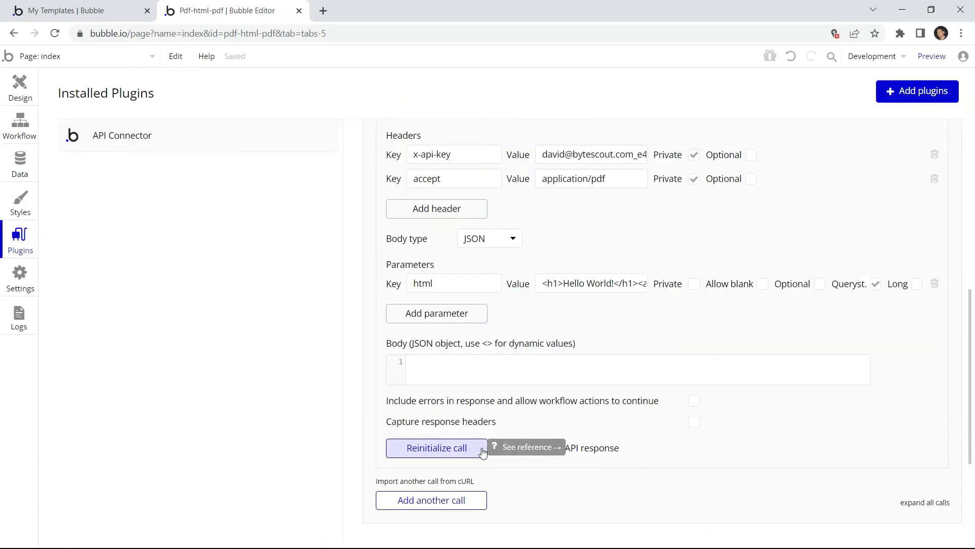
Create an 'An element is clicked' workflow event for the Send button
left_click(21, 125)
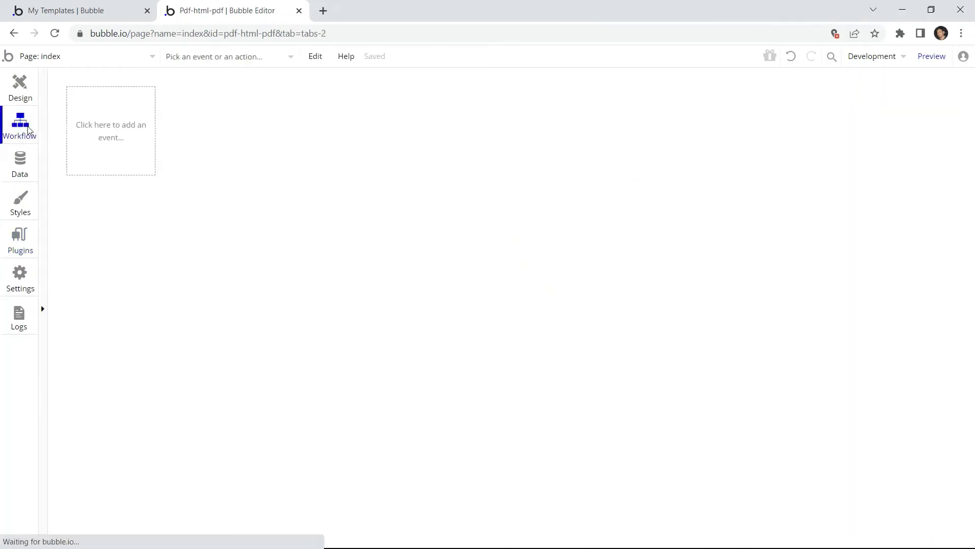
left_click(108, 139)
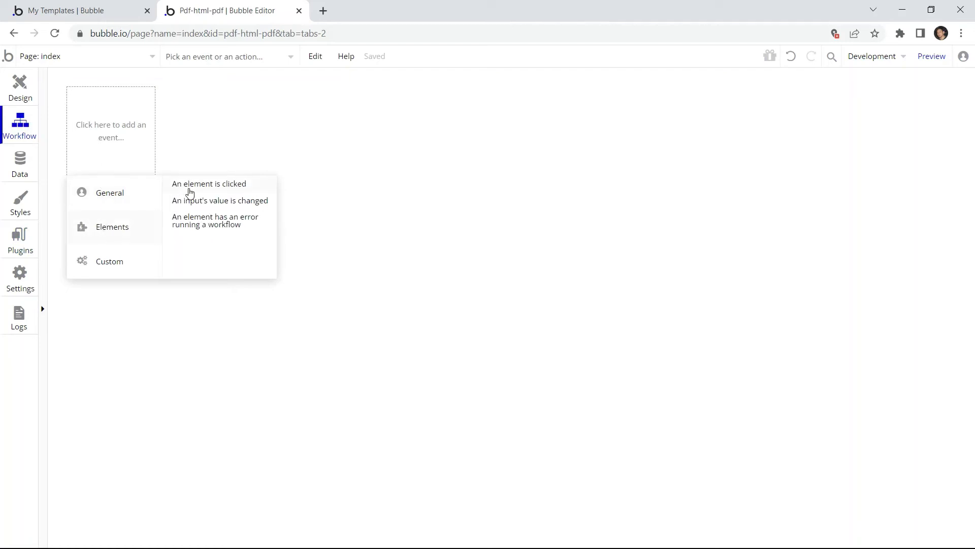
left_click(191, 188)
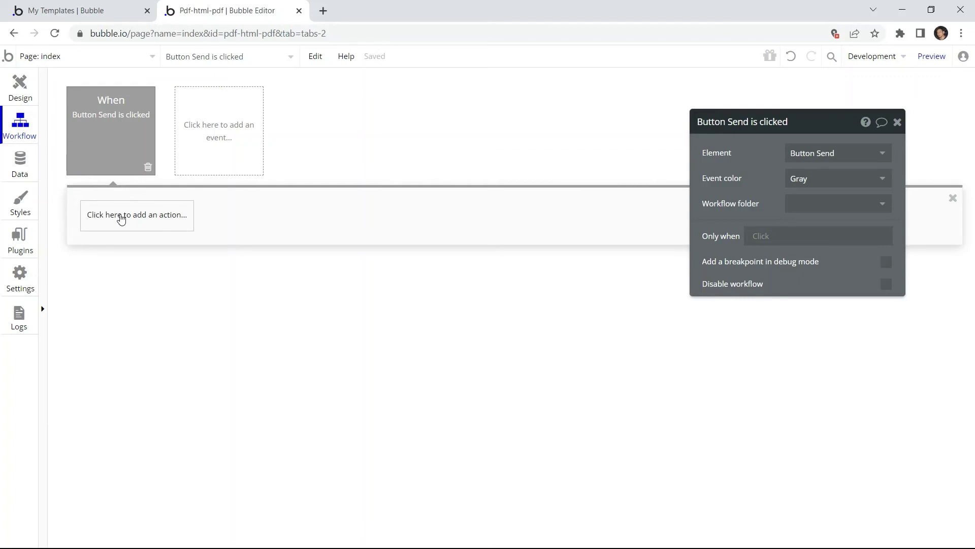
Add the PDF.co HTML to PDF action with html set to Input Raw HTML's value
left_click(120, 218)
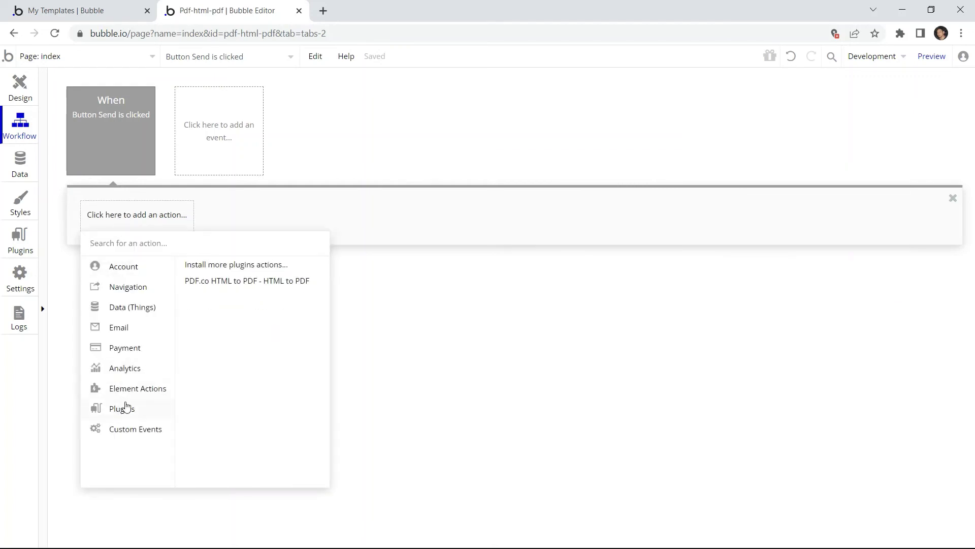
left_click(245, 281)
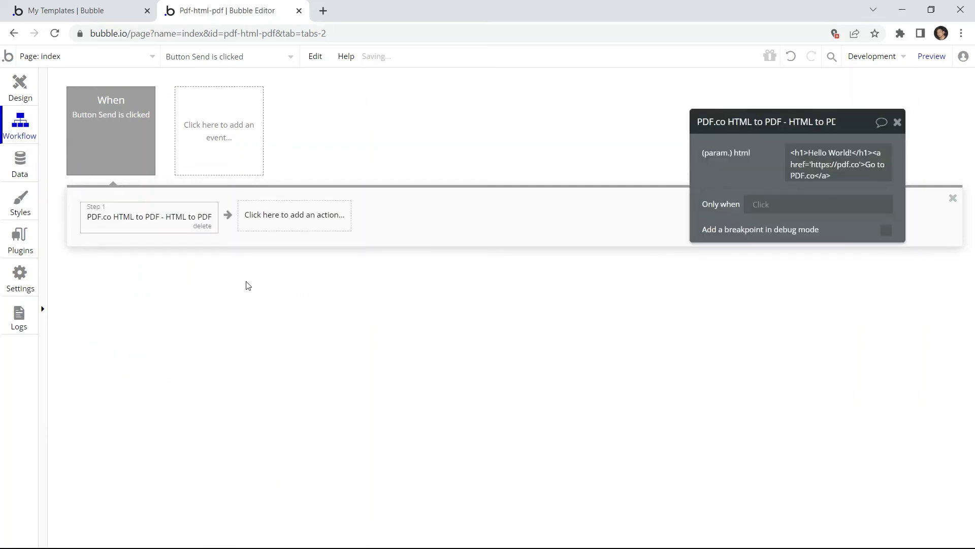
left_click(812, 174)
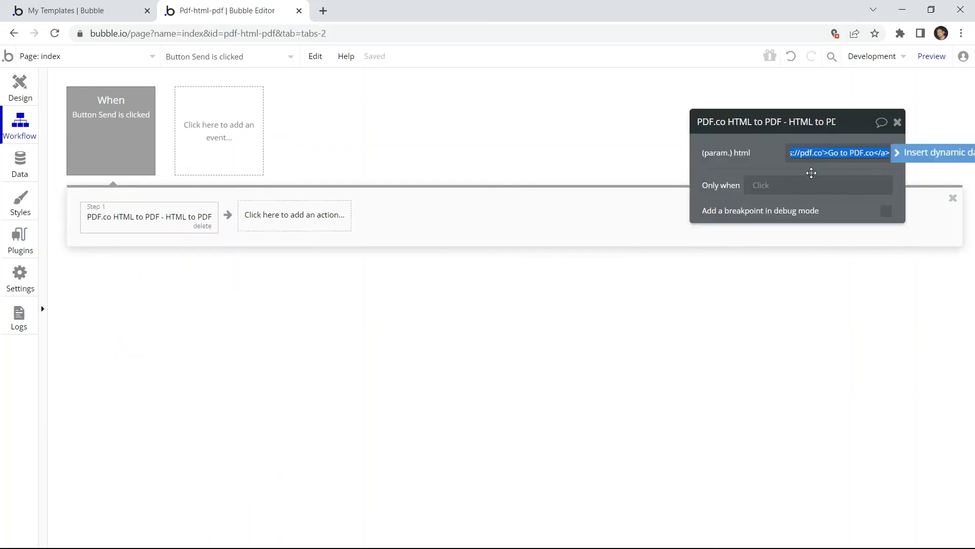
left_click(925, 157)
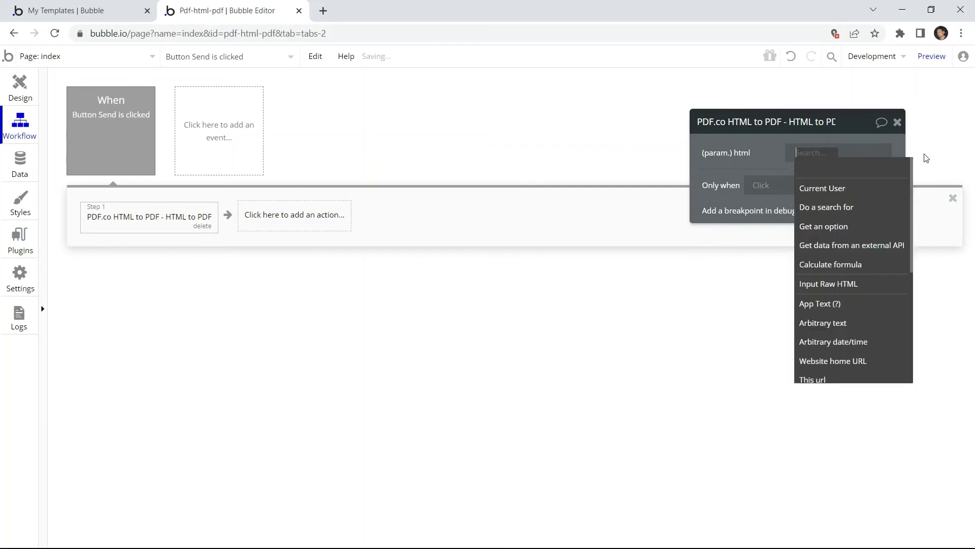
left_click(834, 285)
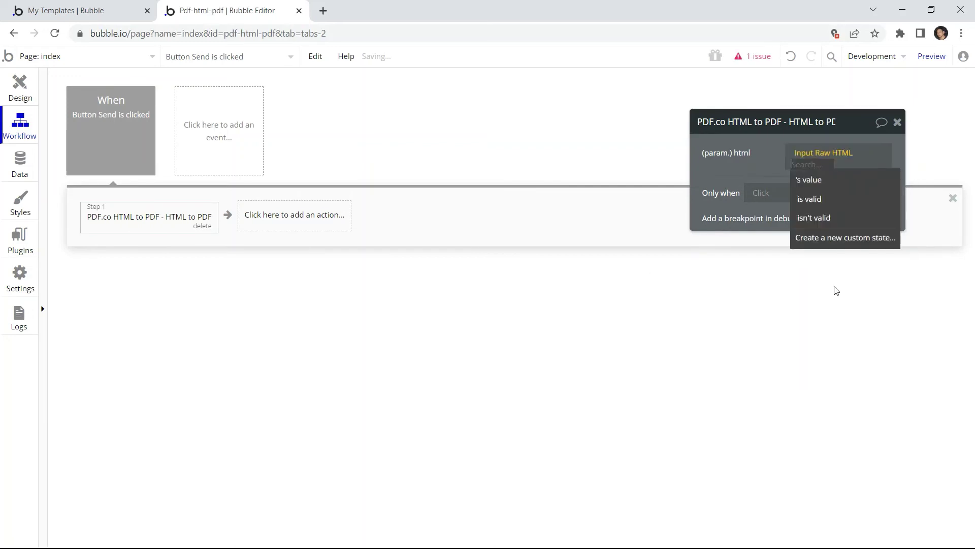
left_click(815, 181)
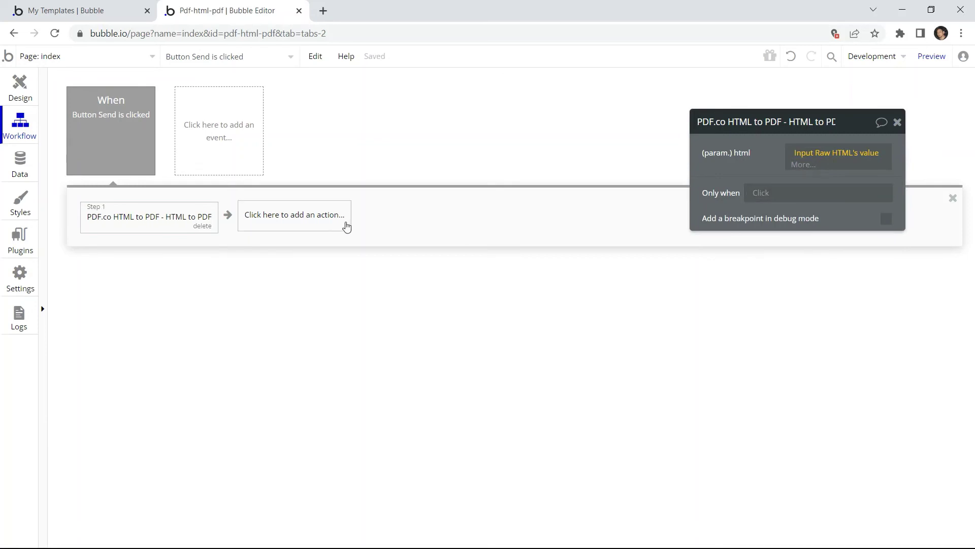
Add an 'Open an external website' action with destination set to step 1's result url
left_click(323, 221)
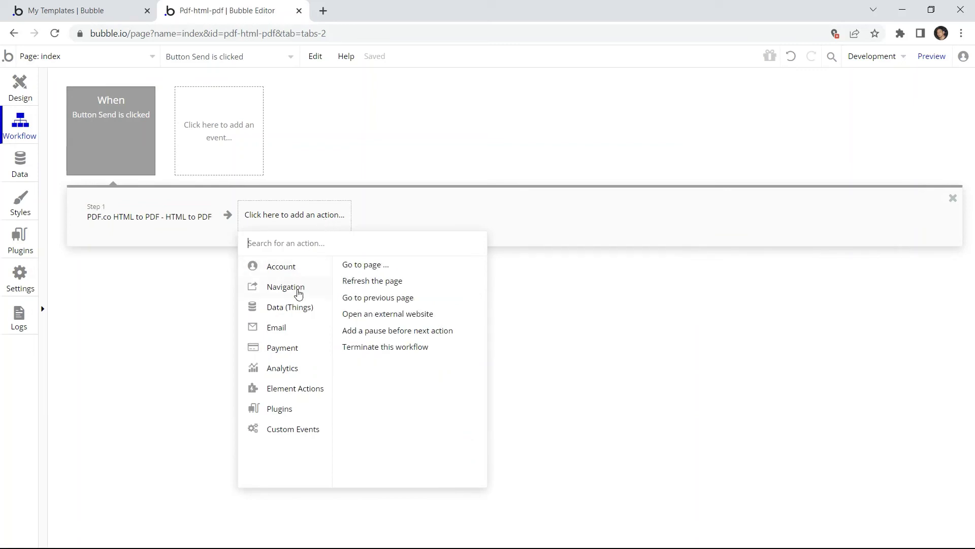
left_click(368, 317)
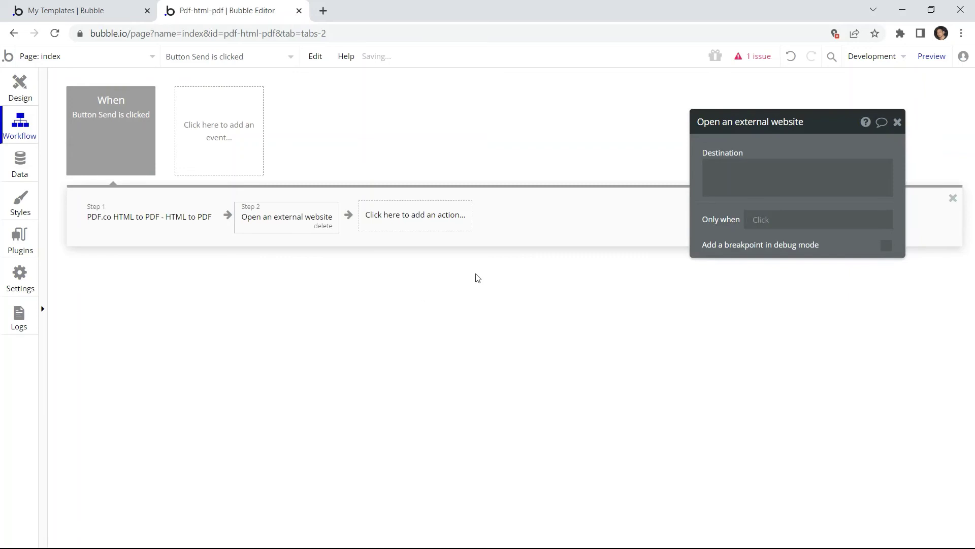
left_click(719, 178)
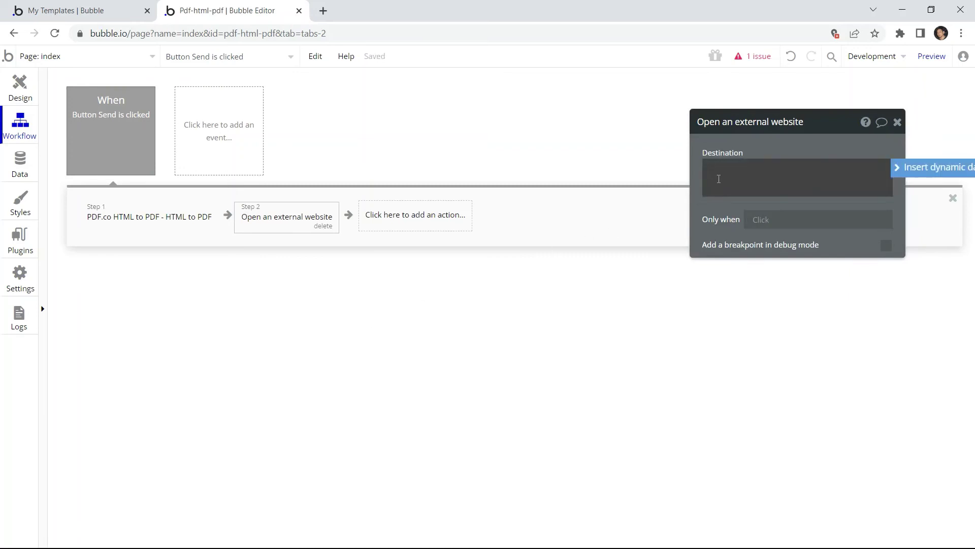
left_click(926, 170)
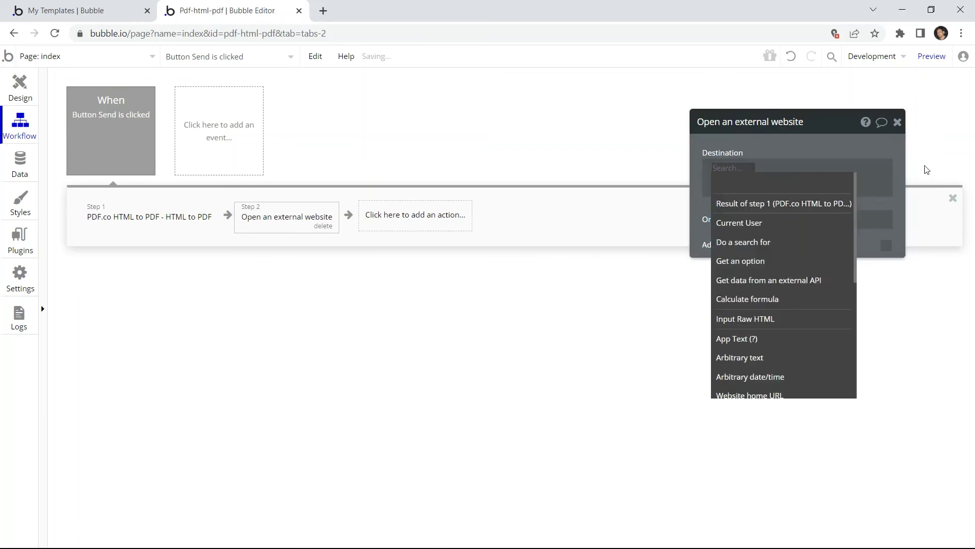
left_click(823, 204)
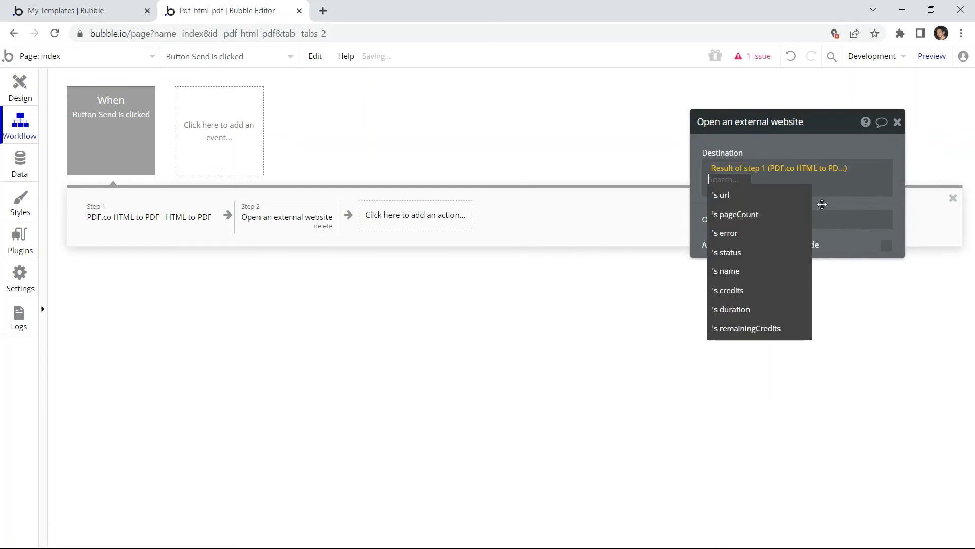
left_click(732, 196)
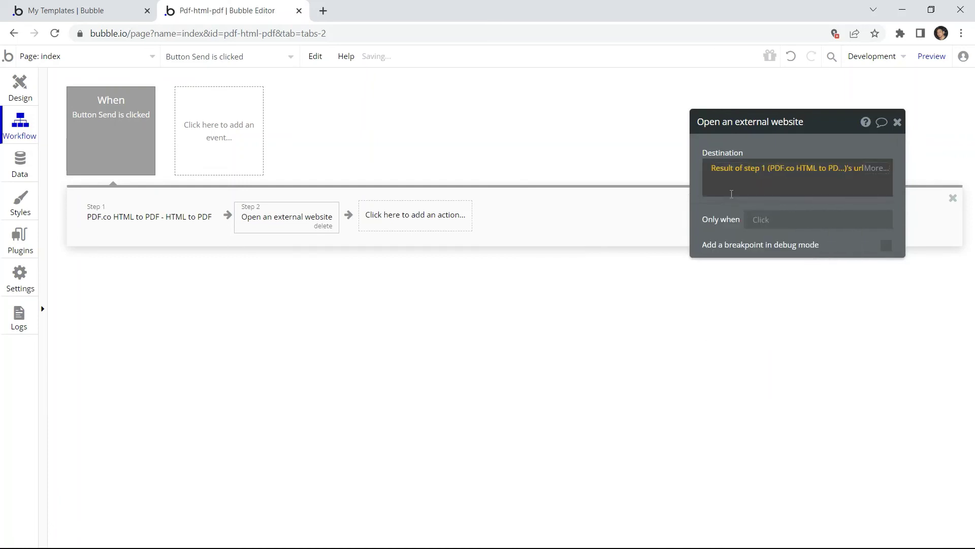
Preview the app, paste the Hello World HTML into Raw HTML, and send it
left_click(932, 56)
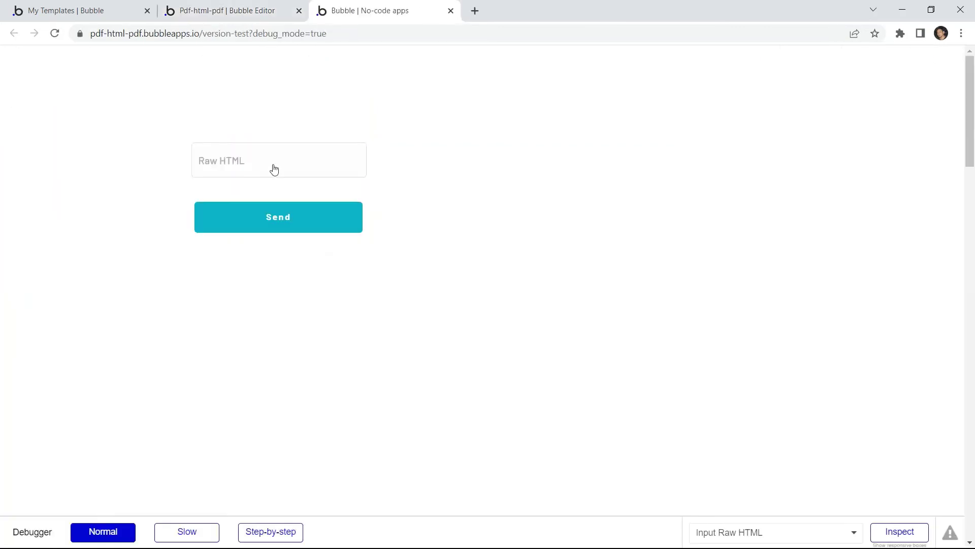
left_click(237, 158)
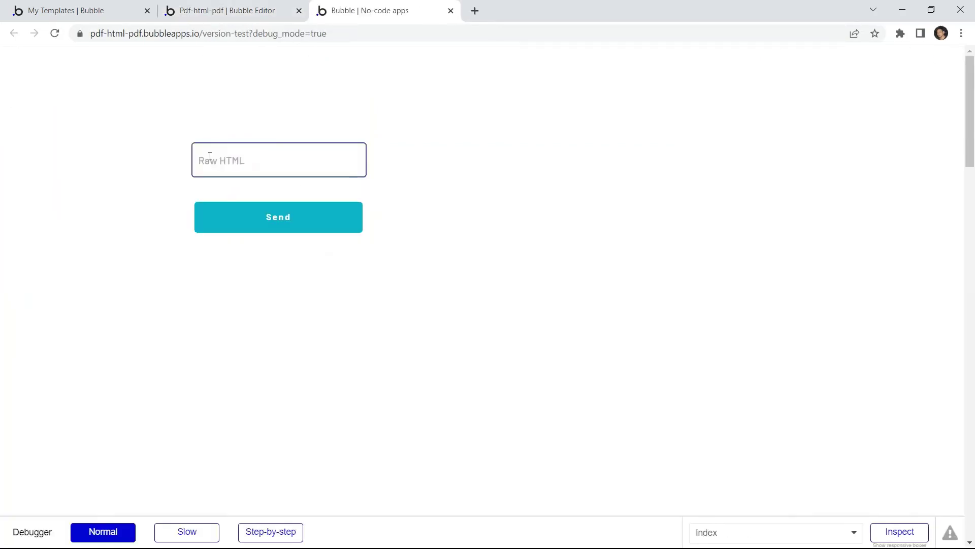
key("ctrl+v")
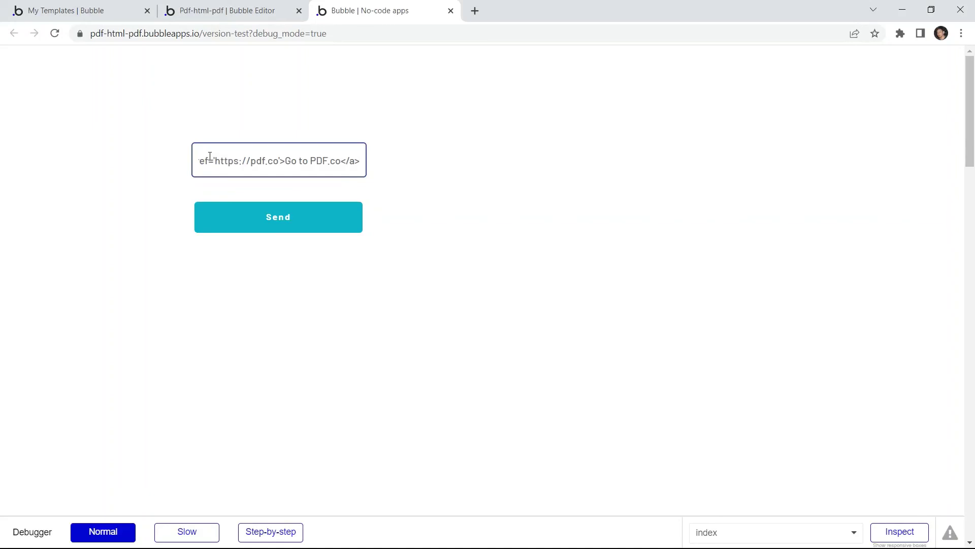
left_click(272, 221)
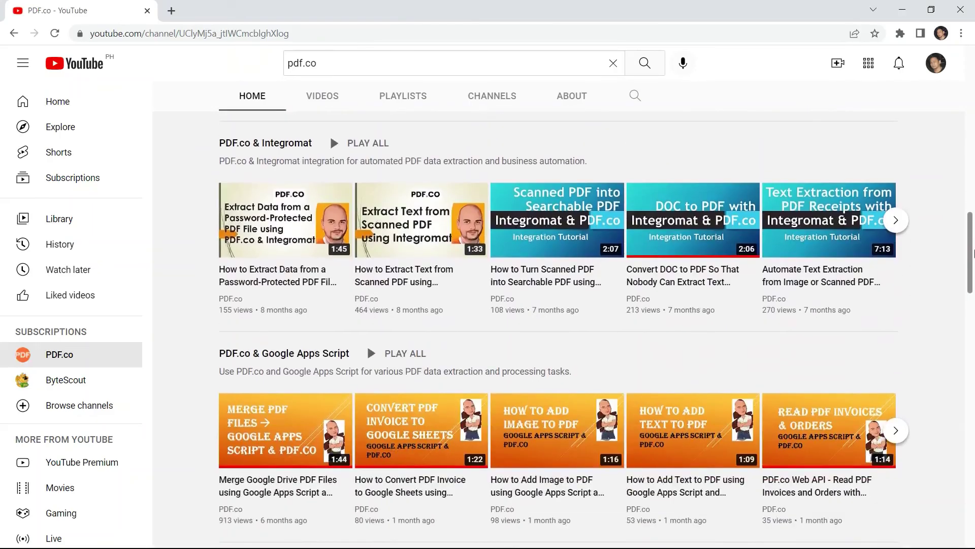
scroll(974, 279, "down", 2)
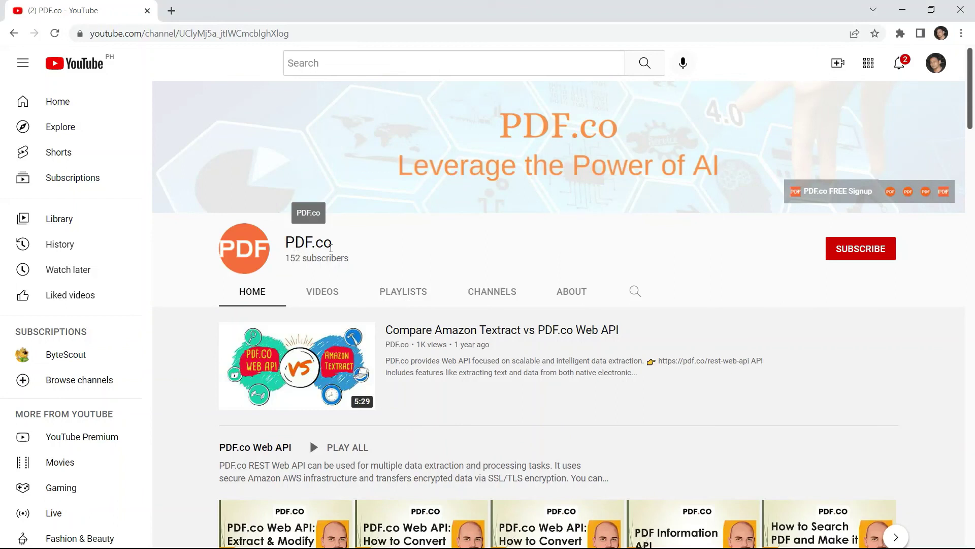
Subscribe to PDF.co on YouTube and set the bell notifications to All
left_click(873, 252)
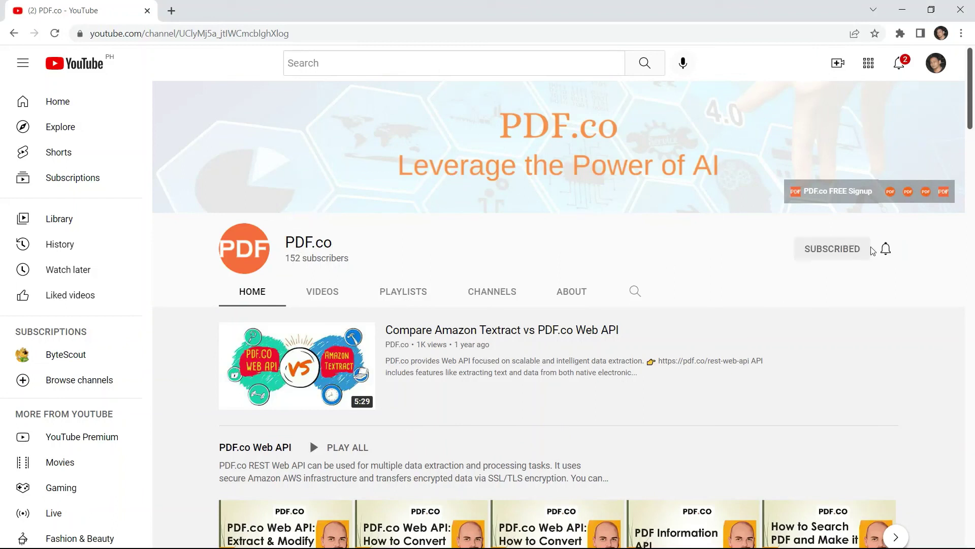
left_click(885, 248)
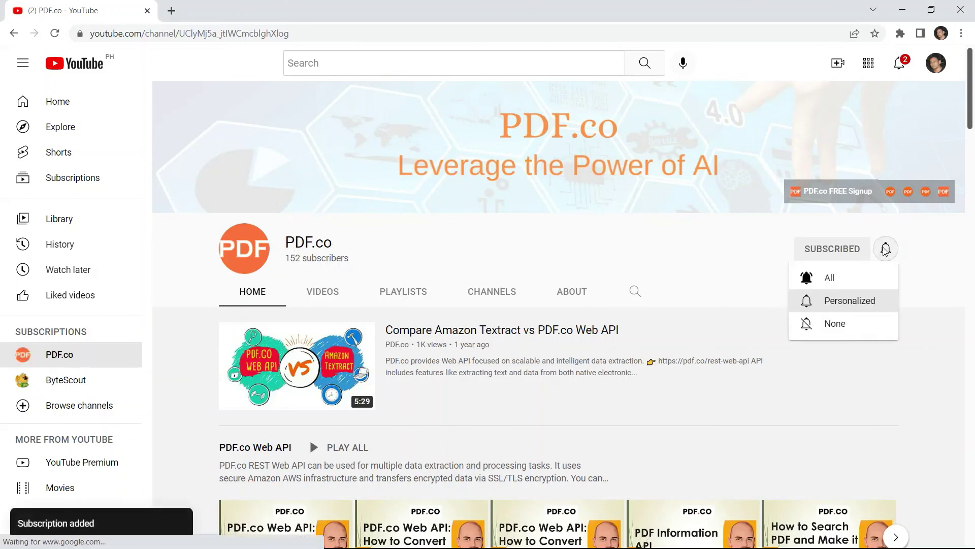
left_click(836, 279)
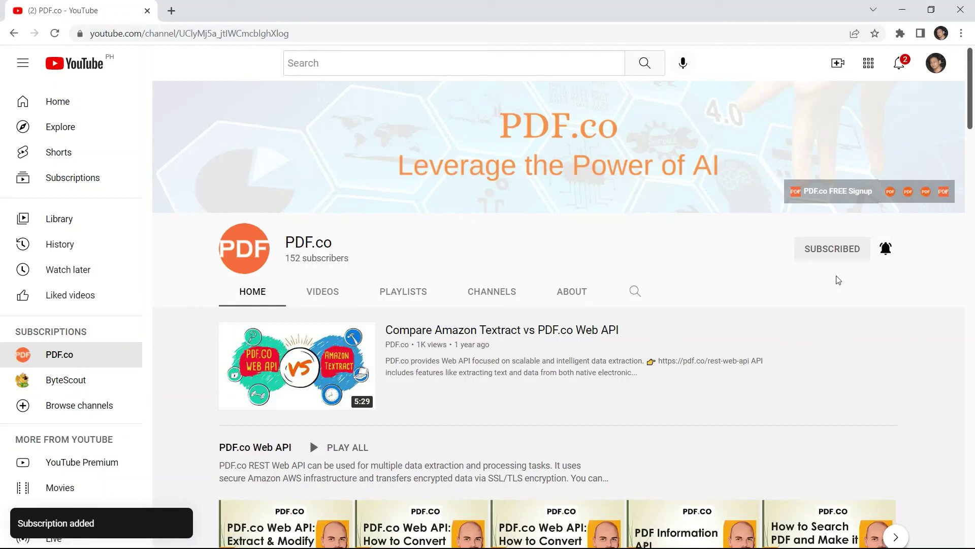